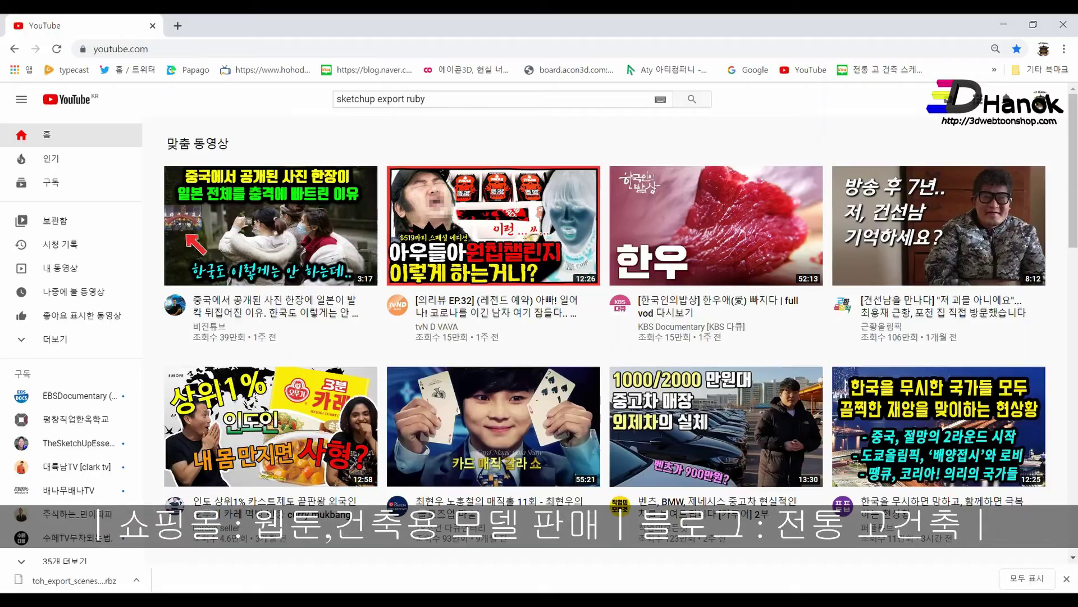
- Search YouTube for 'sketchup export ruby' and open the Export scene to image video
{"action": "left_click", "coordinate": [437, 104]}
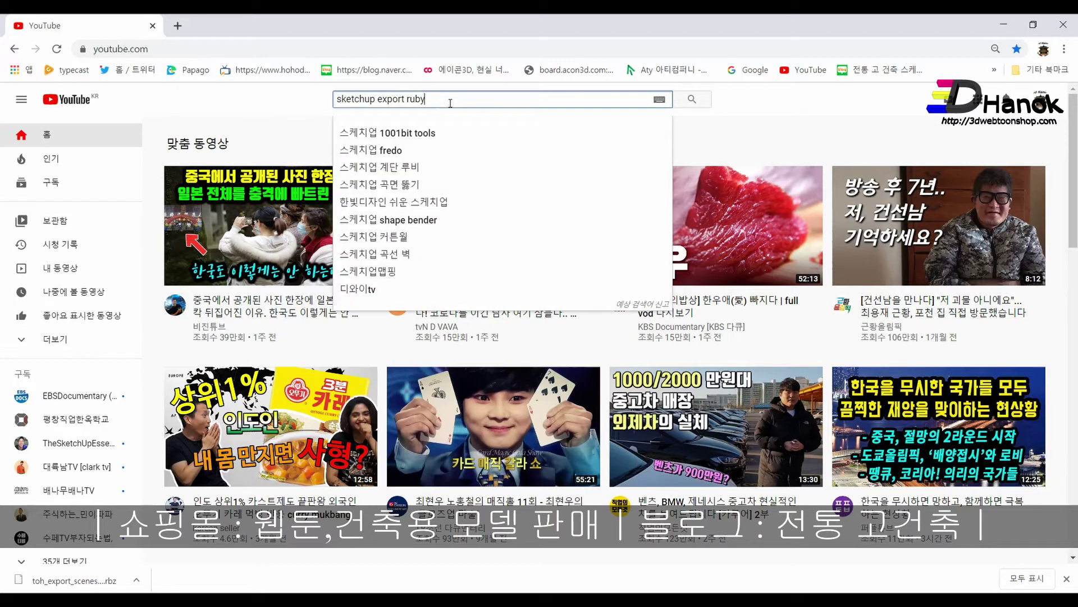
{"action": "key", "text": "Return"}
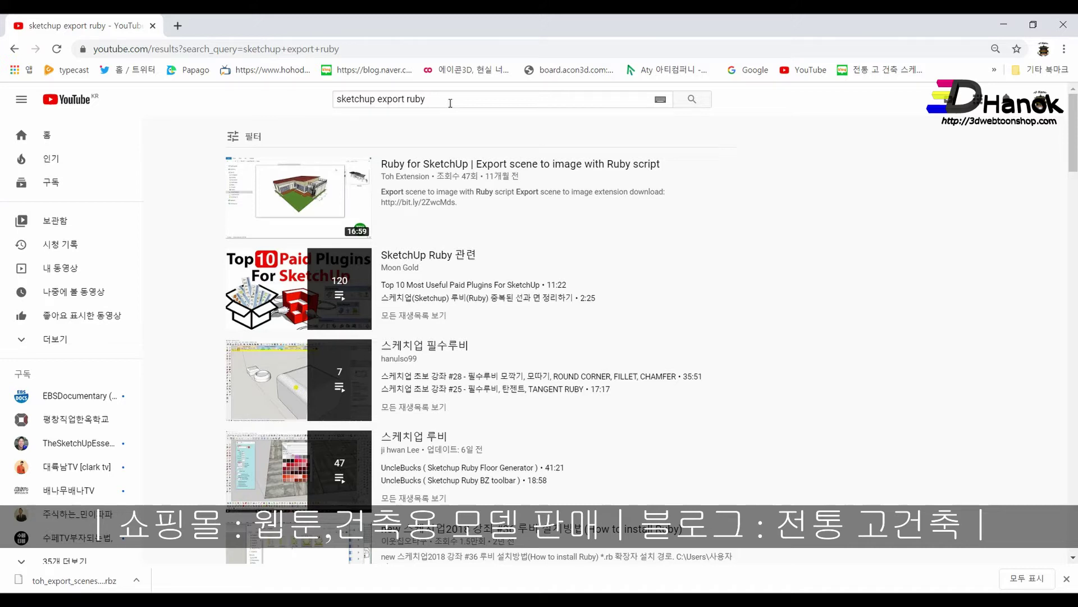
{"action": "left_click", "coordinate": [534, 169]}
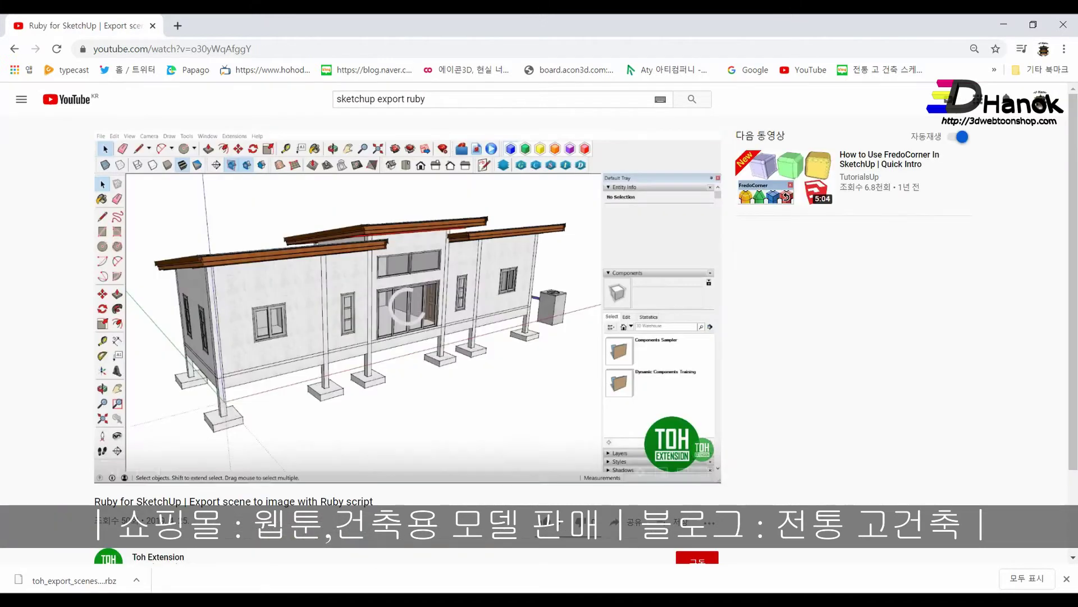
- Expand the video description and open its bit.ly extension download link
{"action": "scroll", "coordinate": [431, 296], "scroll_direction": "down", "scroll_amount": 3}
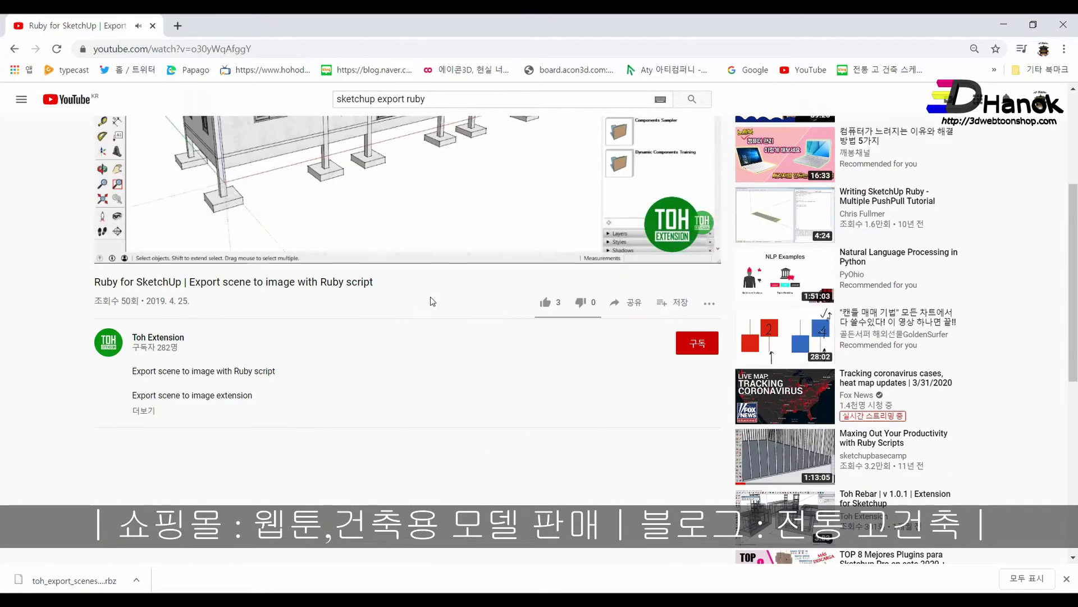
{"action": "left_click", "coordinate": [148, 412]}
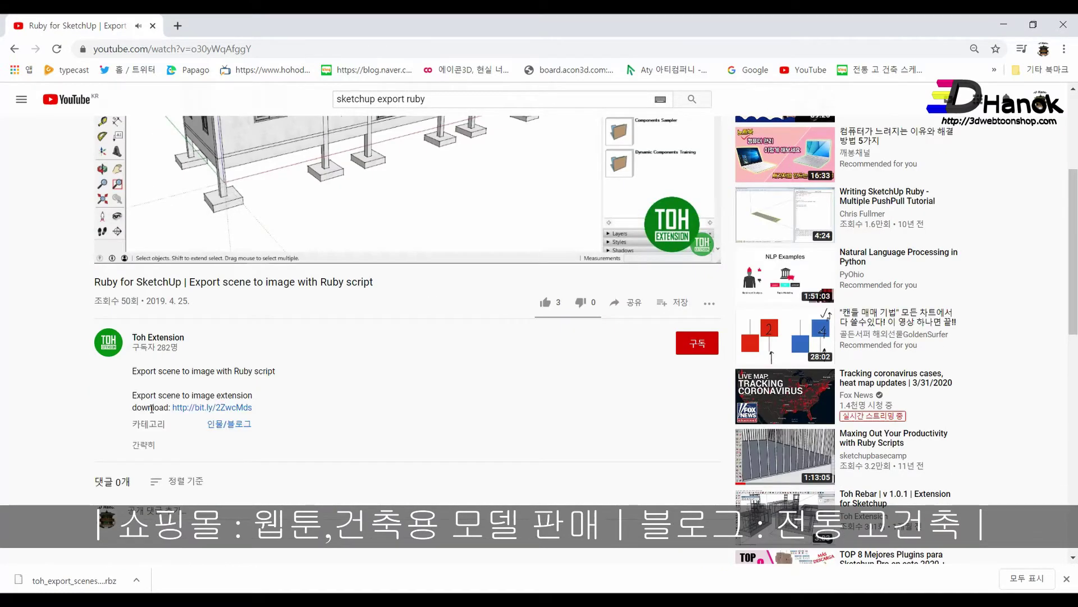
{"action": "left_click", "coordinate": [219, 409]}
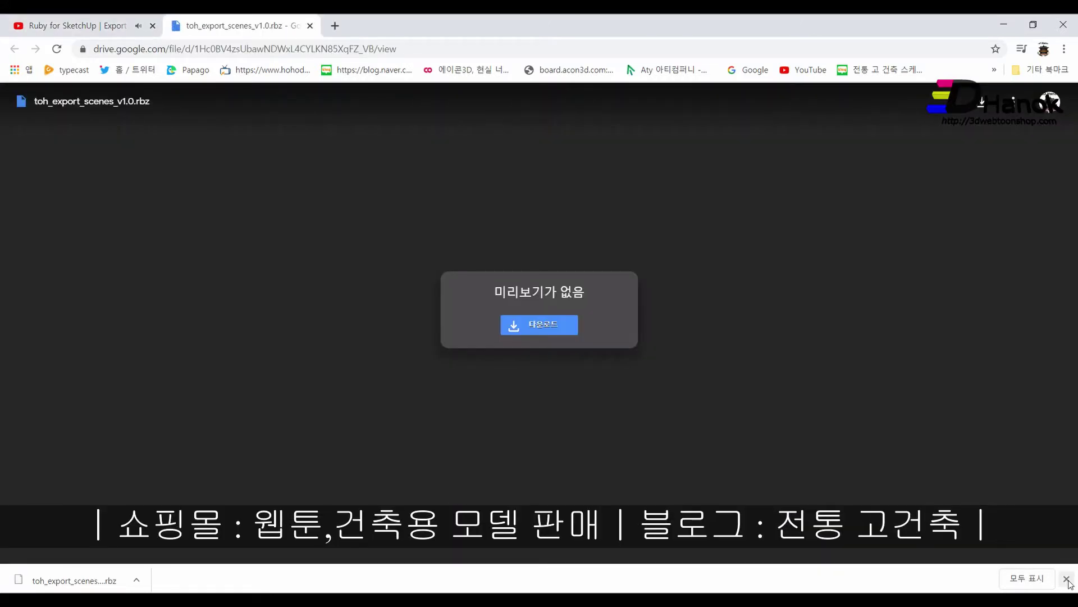
- Download toh_export_scenes_v1.0.rbz from Google Drive and close the Drive tab
{"action": "left_click", "coordinate": [1066, 579]}
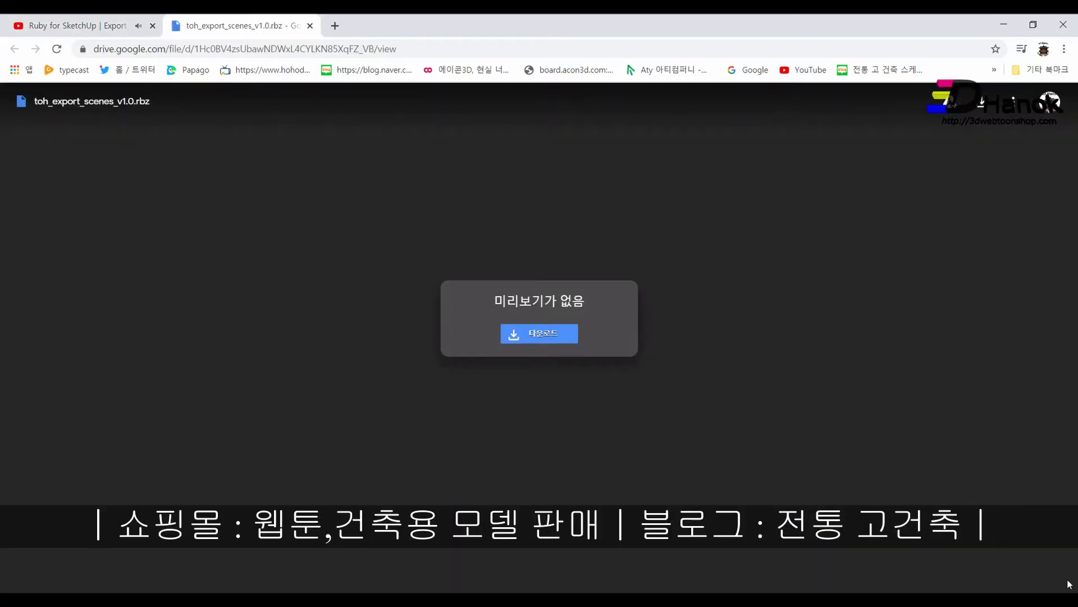
{"action": "left_click", "coordinate": [540, 343]}
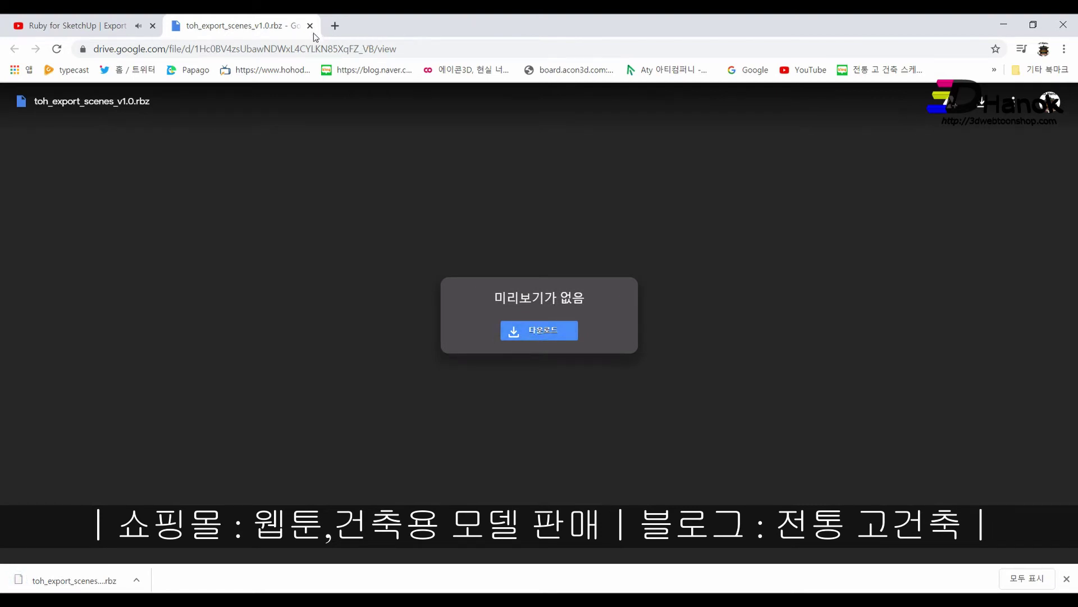
{"action": "left_click", "coordinate": [310, 26]}
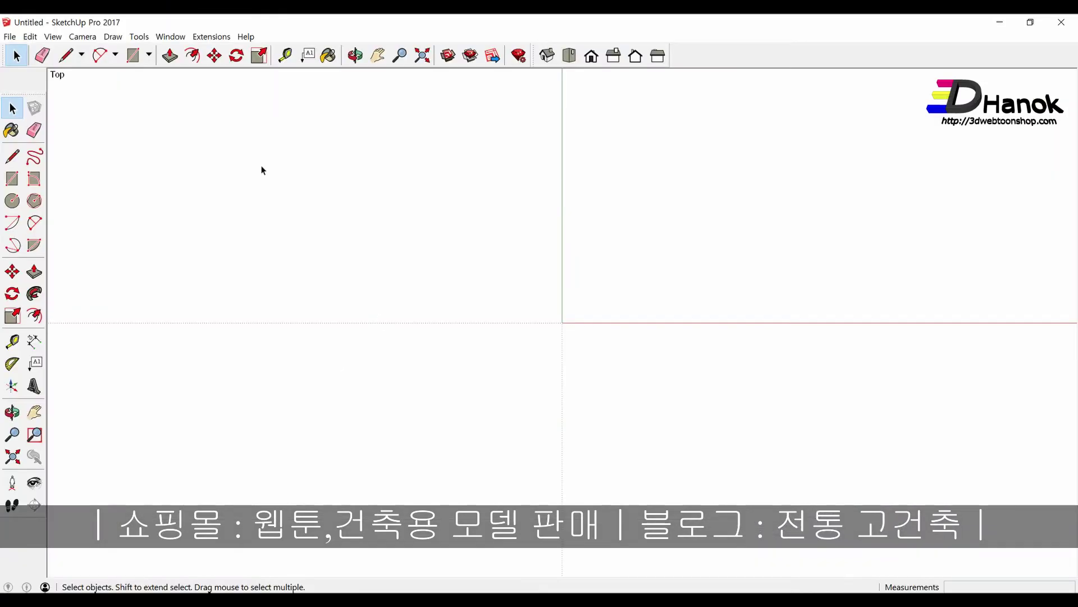
- Install toh_export_scenes_v1.0 (1).rbz from Downloads through the Extension Manager
{"action": "left_click", "coordinate": [178, 39]}
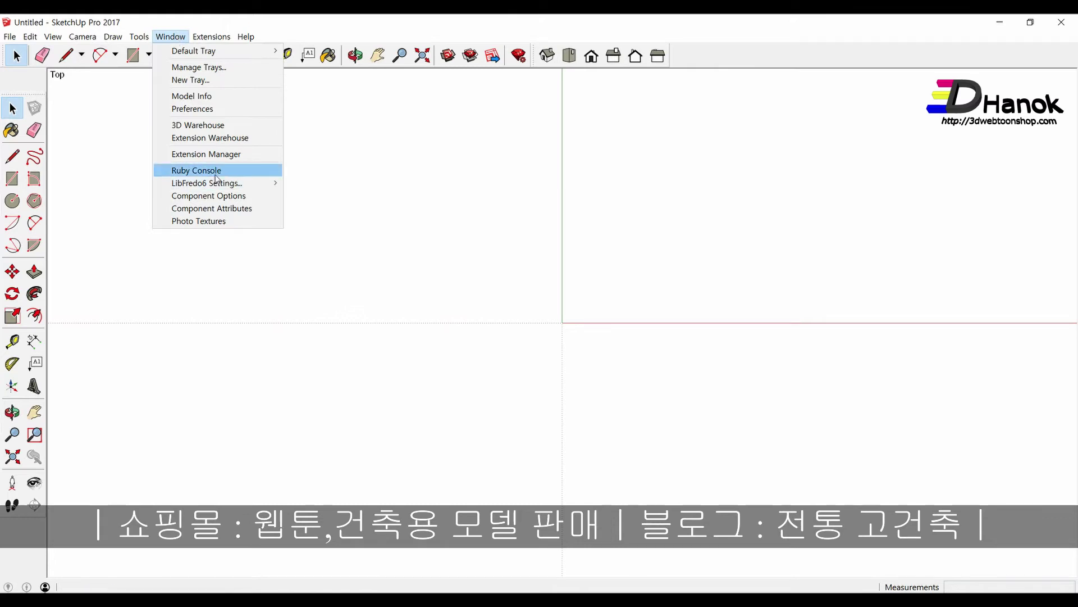
{"action": "left_click", "coordinate": [204, 156]}
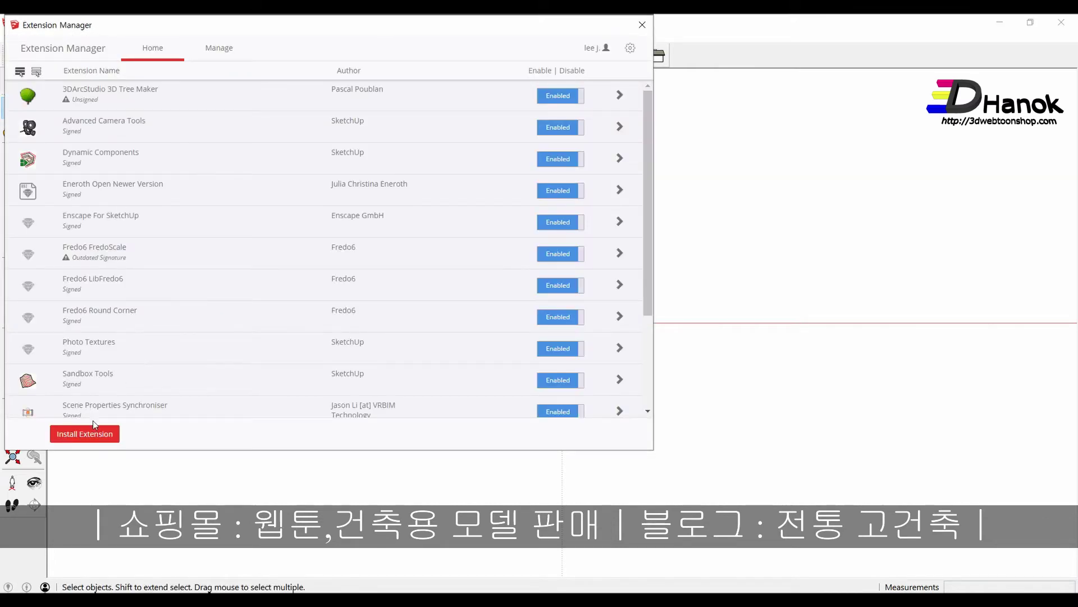
{"action": "left_click", "coordinate": [94, 434]}
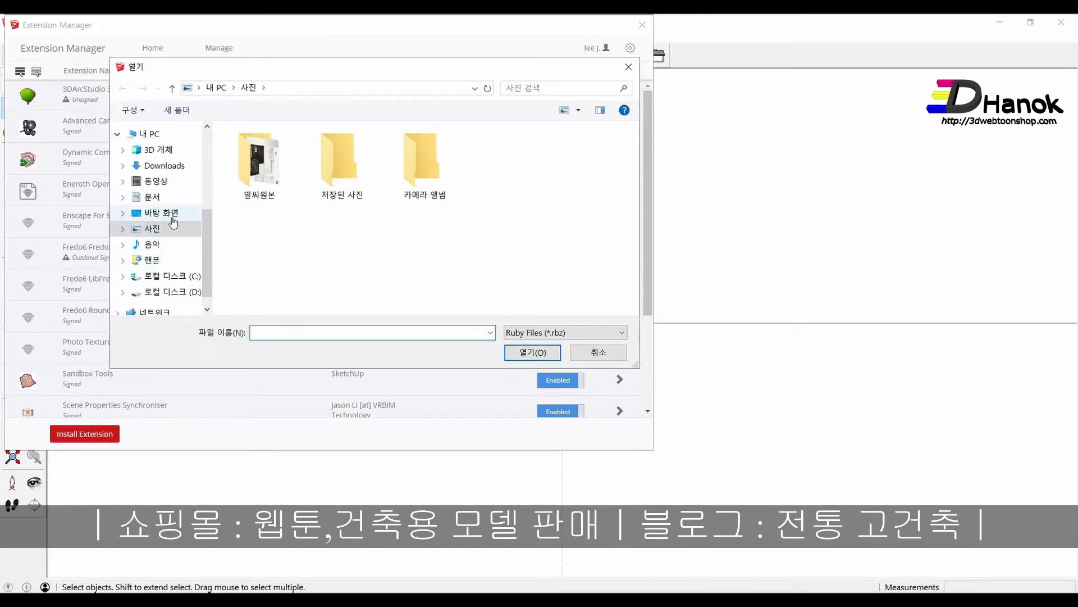
{"action": "left_click", "coordinate": [159, 172]}
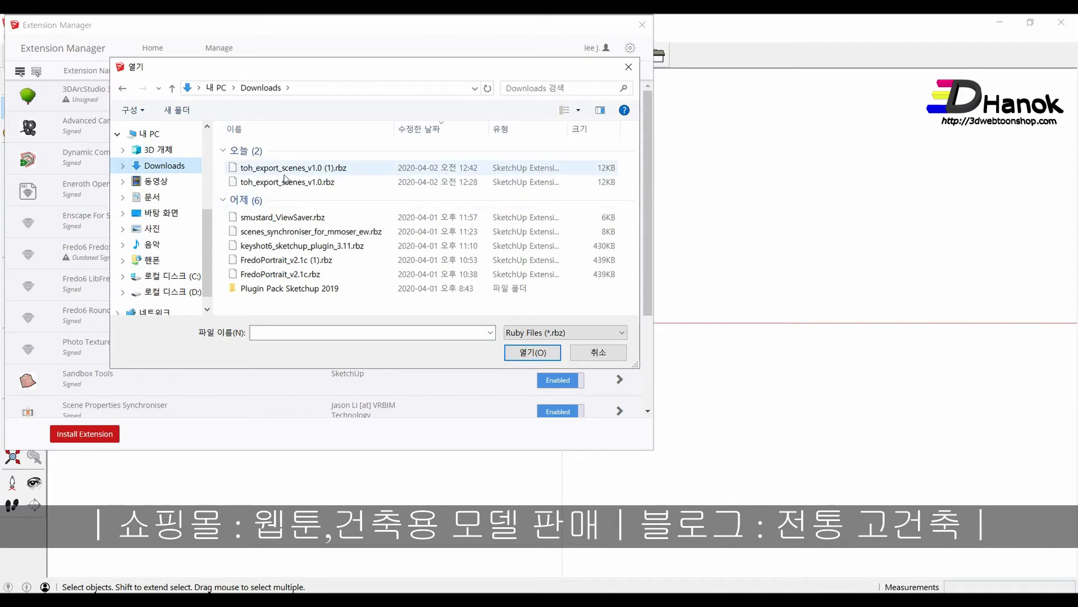
{"action": "left_click", "coordinate": [285, 168]}
{"action": "left_click", "coordinate": [531, 353]}
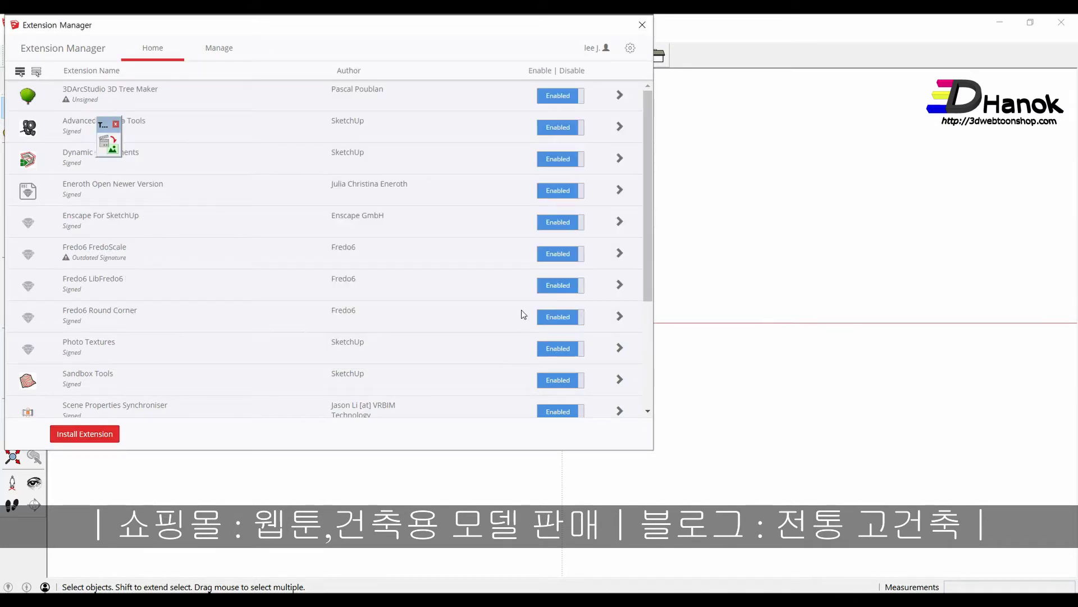
{"action": "left_click", "coordinate": [642, 25]}
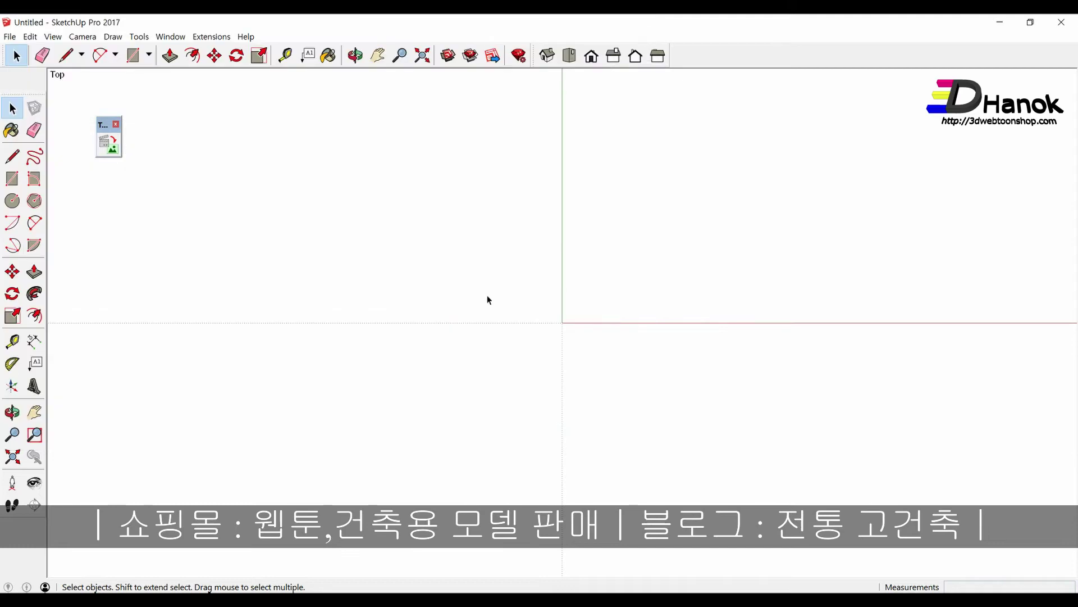
- Open the recent 향원정_2015.skp pavilion model
{"action": "left_click", "coordinate": [10, 37]}
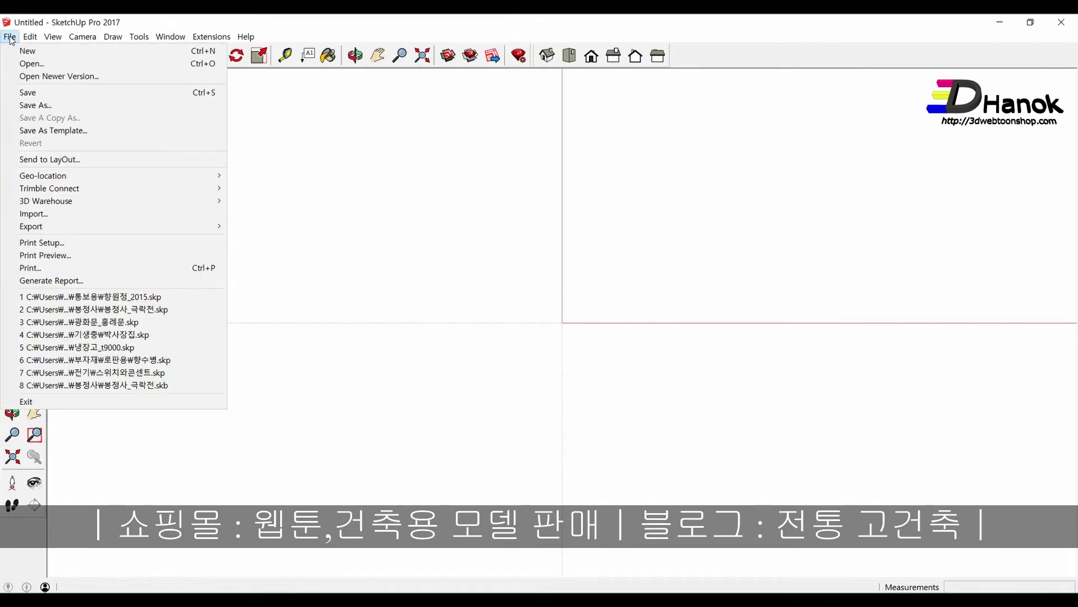
{"action": "left_click", "coordinate": [120, 300]}
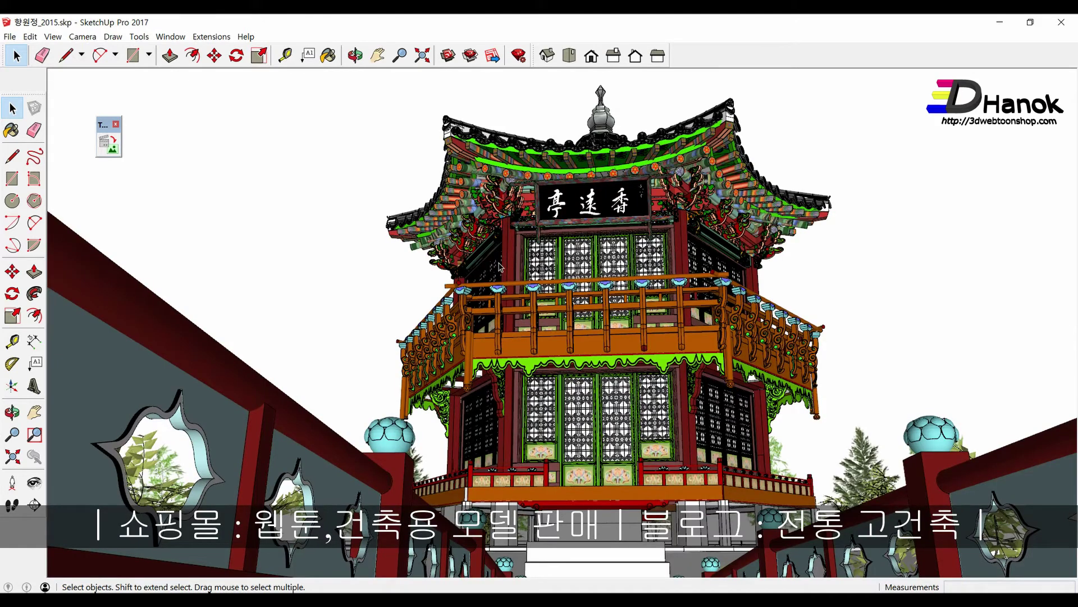
{"action": "scroll", "coordinate": [499, 267], "scroll_direction": "up", "scroll_amount": 5}
{"action": "scroll", "coordinate": [502, 277], "scroll_direction": "up", "scroll_amount": 2}
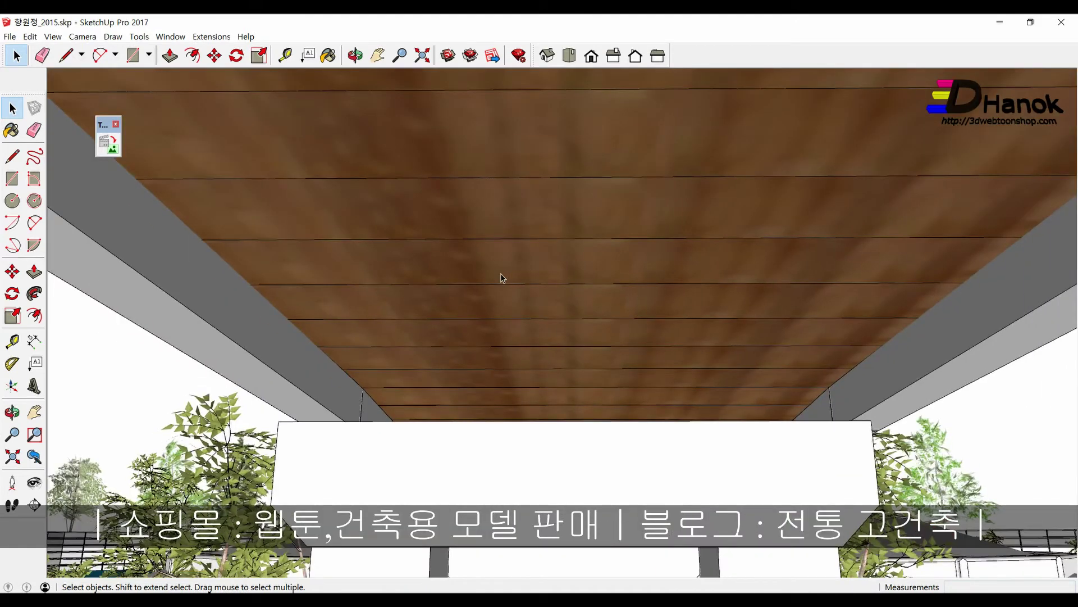
- Pan and zoom out from the ceiling close-up, orbiting to look down on the island and bridge
{"action": "key", "text": "h"}
{"action": "mouse_move", "coordinate": [504, 394]}
{"action": "left_mouse_down"}
{"action": "mouse_move", "coordinate": [489, 293]}
{"action": "mouse_move", "coordinate": [489, 436]}
{"action": "mouse_move", "coordinate": [510, 353]}
{"action": "left_mouse_up"}
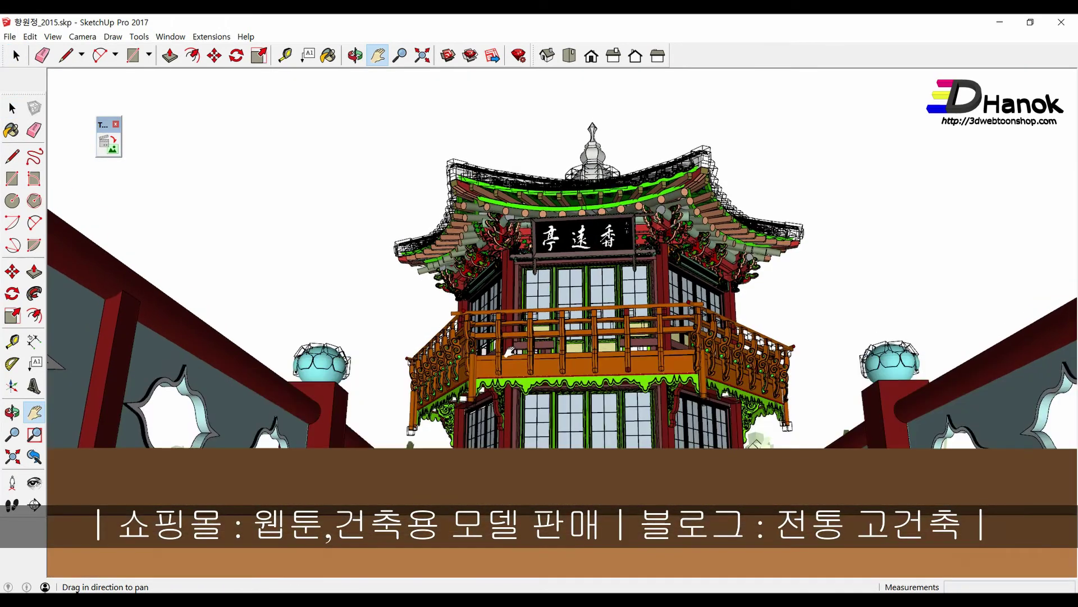
{"action": "scroll", "coordinate": [511, 393], "scroll_direction": "down", "scroll_amount": 3}
{"action": "scroll", "coordinate": [513, 397], "scroll_direction": "down", "scroll_amount": 2}
{"action": "scroll", "coordinate": [501, 318], "scroll_direction": "up", "scroll_amount": 5}
{"action": "scroll", "coordinate": [503, 309], "scroll_direction": "up", "scroll_amount": 1}
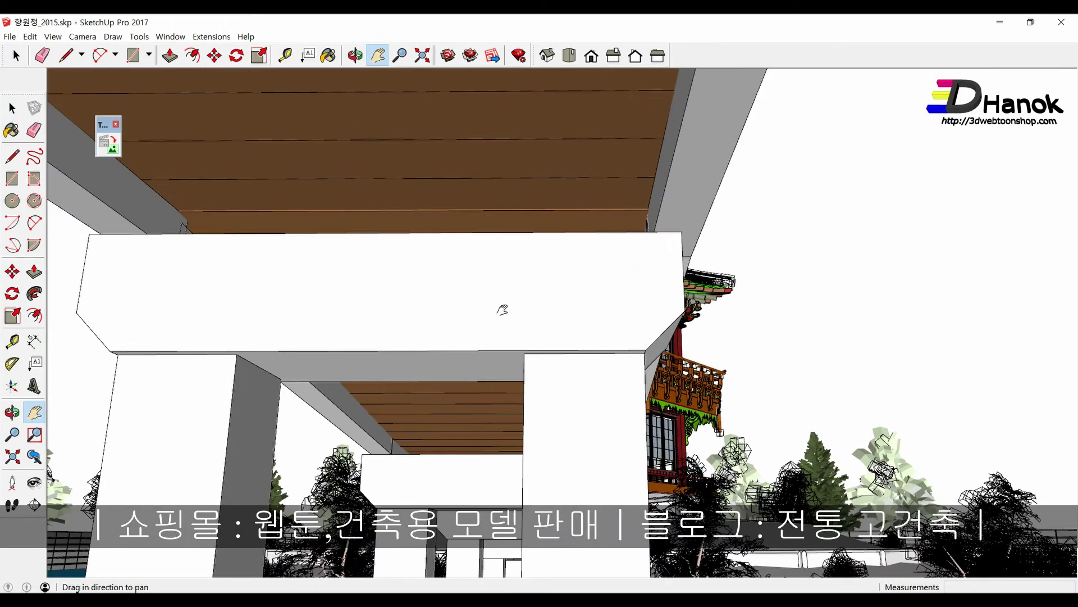
{"action": "scroll", "coordinate": [502, 310], "scroll_direction": "down", "scroll_amount": 2}
{"action": "scroll", "coordinate": [513, 412], "scroll_direction": "down", "scroll_amount": 3}
{"action": "scroll", "coordinate": [512, 368], "scroll_direction": "down", "scroll_amount": 1}
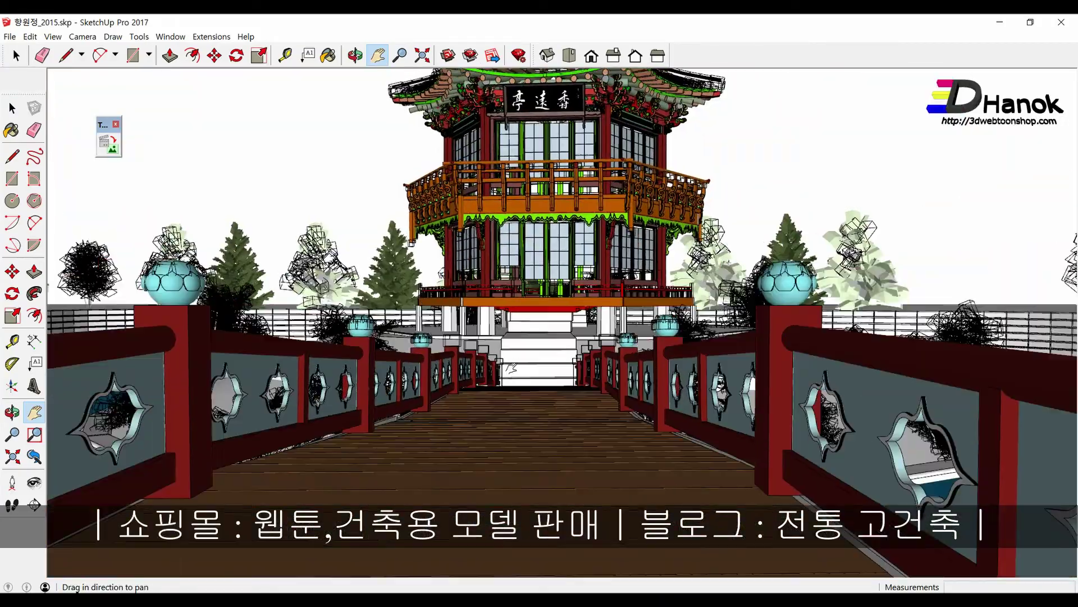
{"action": "middle_click_drag", "start_coordinate": [511, 368], "coordinate": [513, 393]}
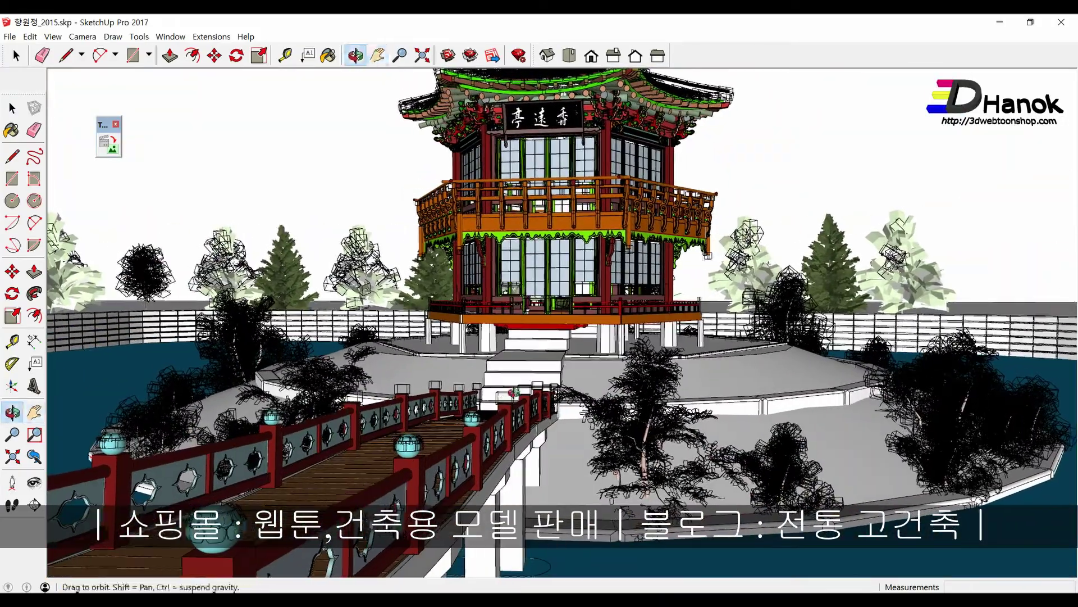
- Orbit down toward bridge-deck level for a frontal view of the pavilion across the bridge
{"action": "scroll", "coordinate": [522, 388], "scroll_direction": "up", "scroll_amount": 1}
{"action": "scroll", "coordinate": [530, 385], "scroll_direction": "up", "scroll_amount": 1}
{"action": "scroll", "coordinate": [537, 381], "scroll_direction": "up", "scroll_amount": 1}
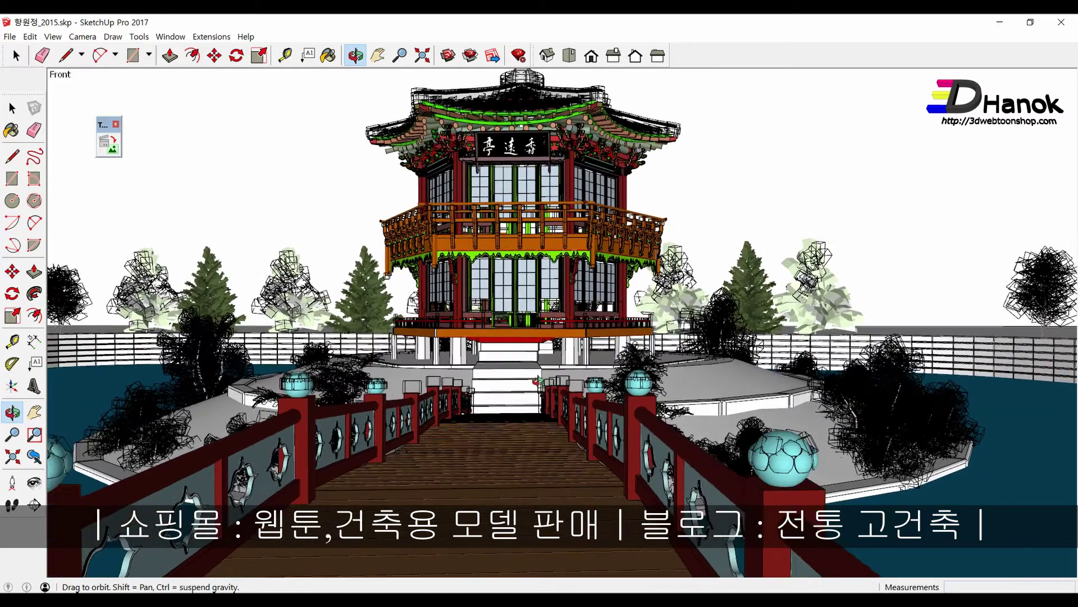
{"action": "middle_click_drag", "start_coordinate": [538, 381], "coordinate": [503, 308], "text": "shift"}
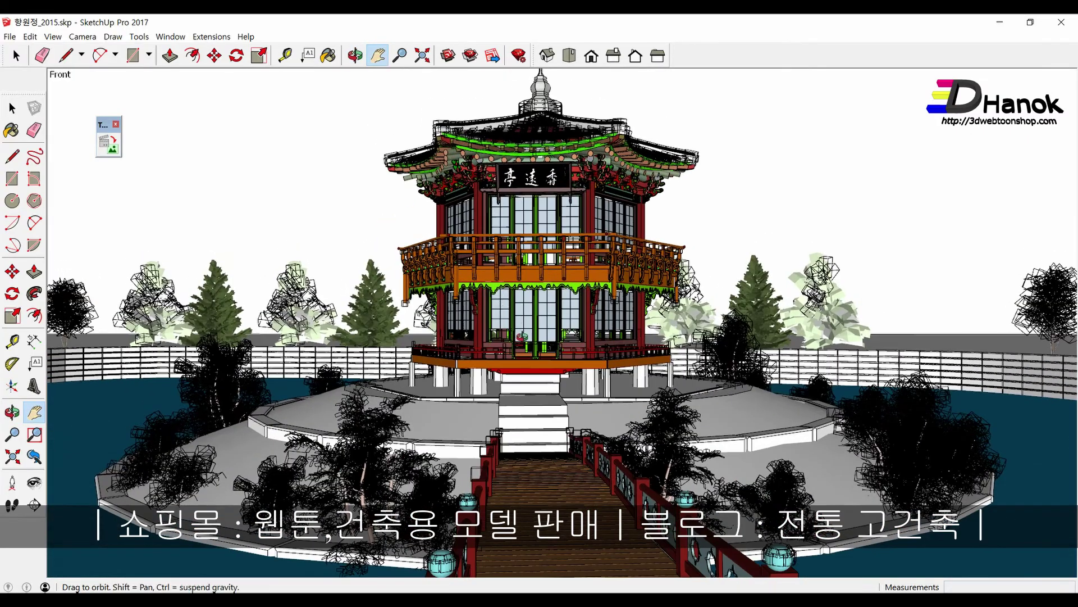
{"action": "left_click_drag", "start_coordinate": [502, 308], "coordinate": [518, 290]}
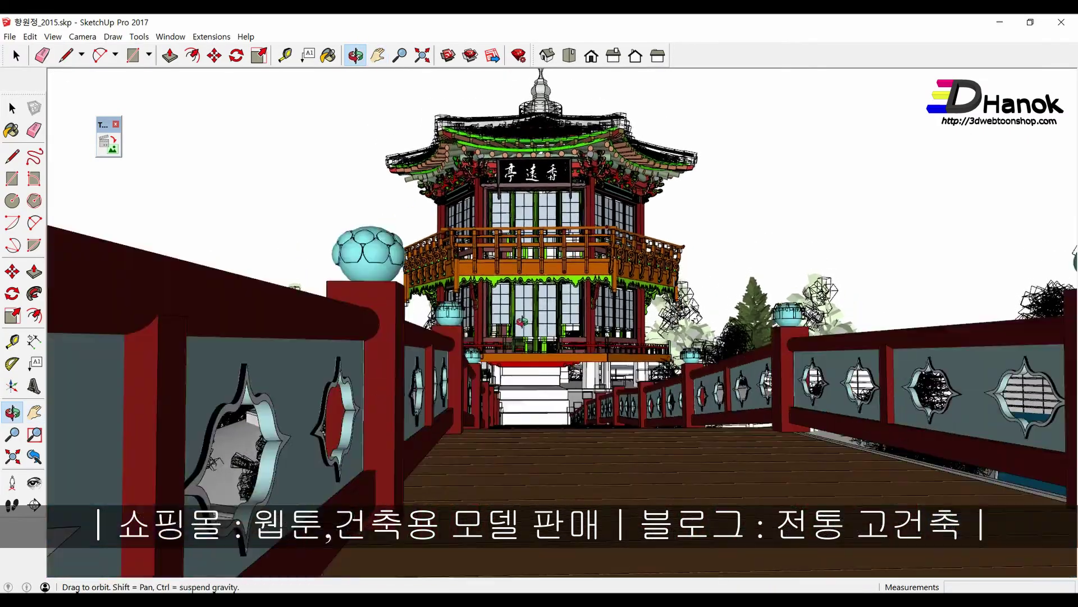
{"action": "key", "text": "F3"}
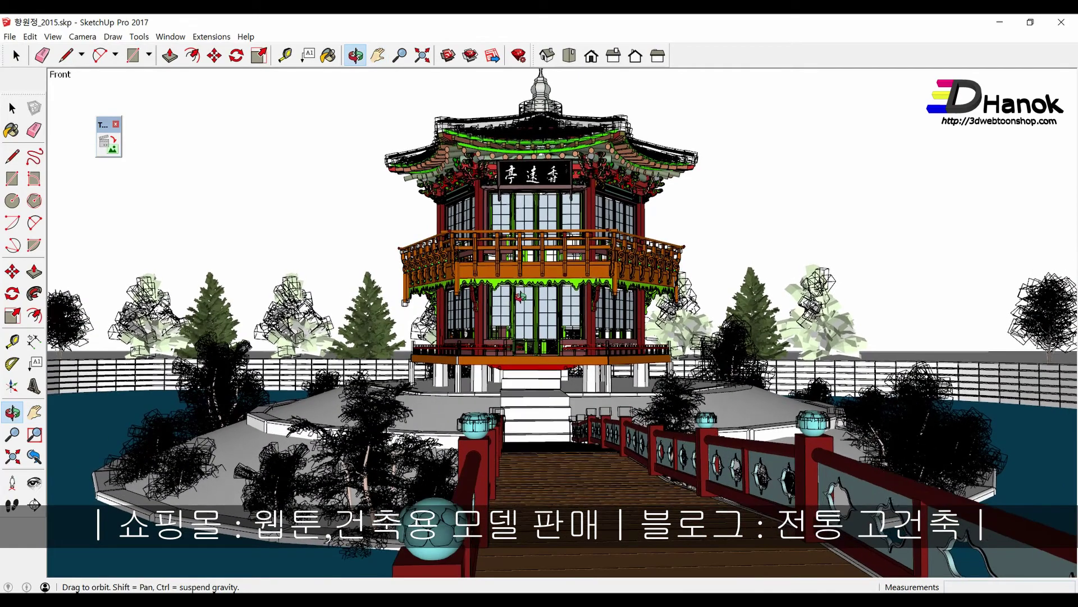
{"action": "left_click_drag", "start_coordinate": [520, 296], "coordinate": [525, 278]}
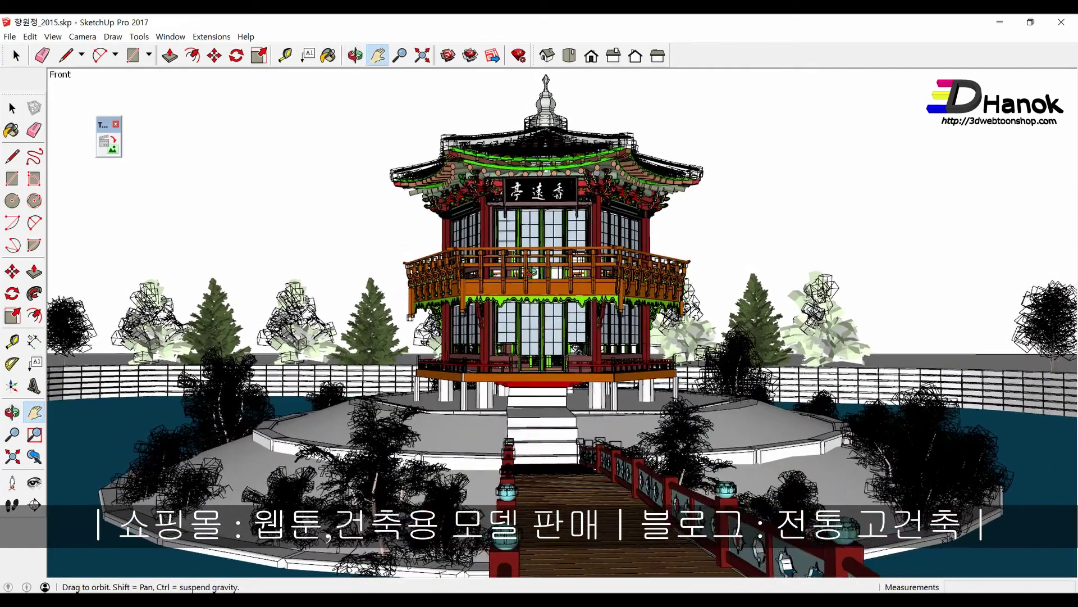
{"action": "middle_click_drag", "start_coordinate": [525, 278], "coordinate": [528, 272]}
{"action": "left_click_drag", "start_coordinate": [528, 271], "coordinate": [524, 274]}
{"action": "key", "text": "h"}
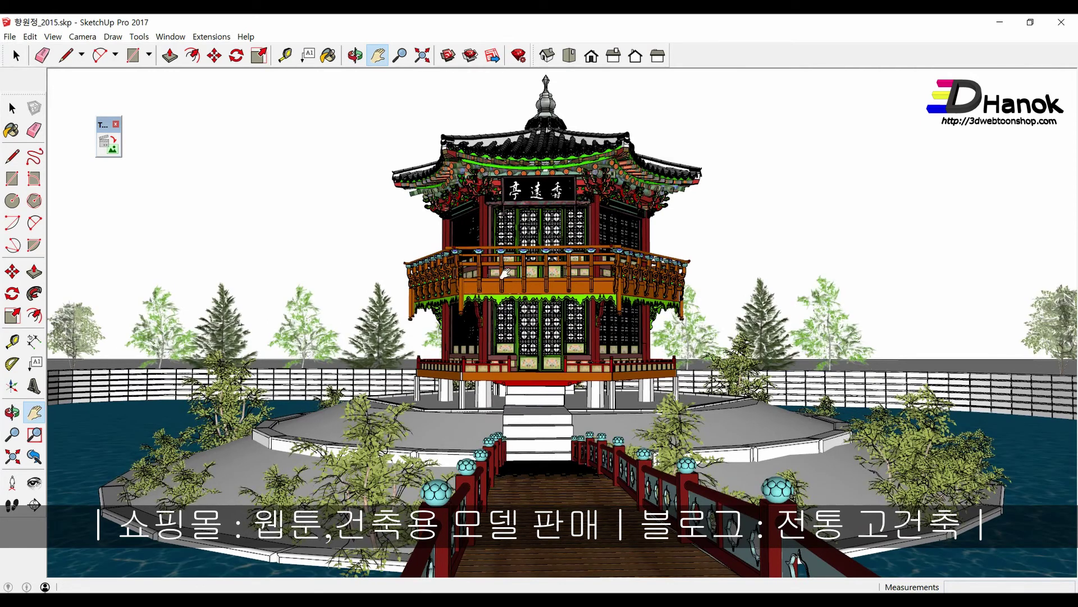
- Show the Default Tray and expand its Scenes panel
{"action": "left_click", "coordinate": [171, 38]}
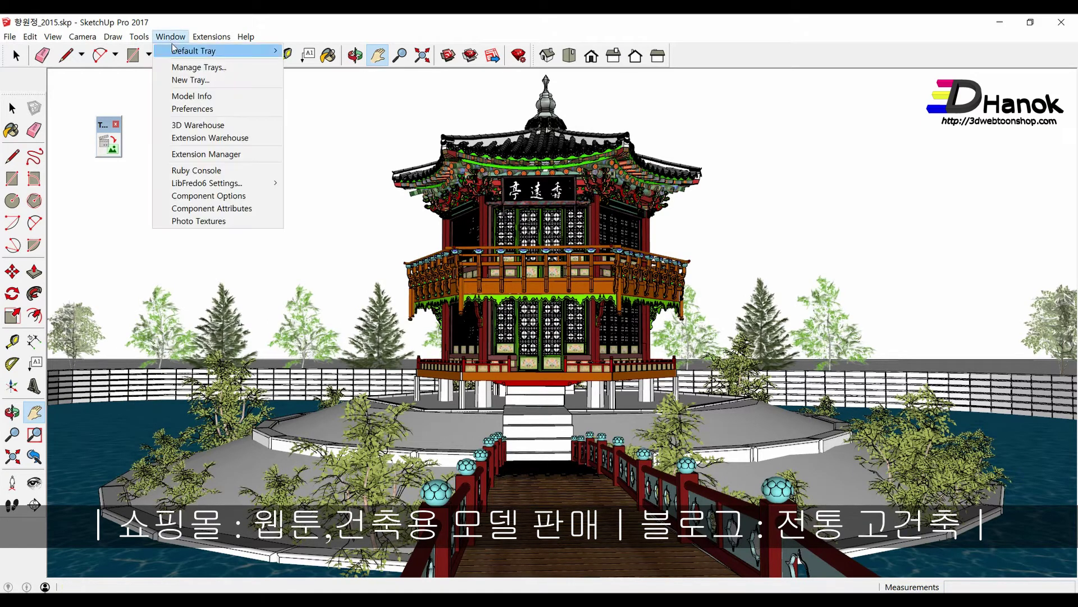
{"action": "mouse_move", "coordinate": [194, 51]}
{"action": "left_click", "coordinate": [296, 54]}
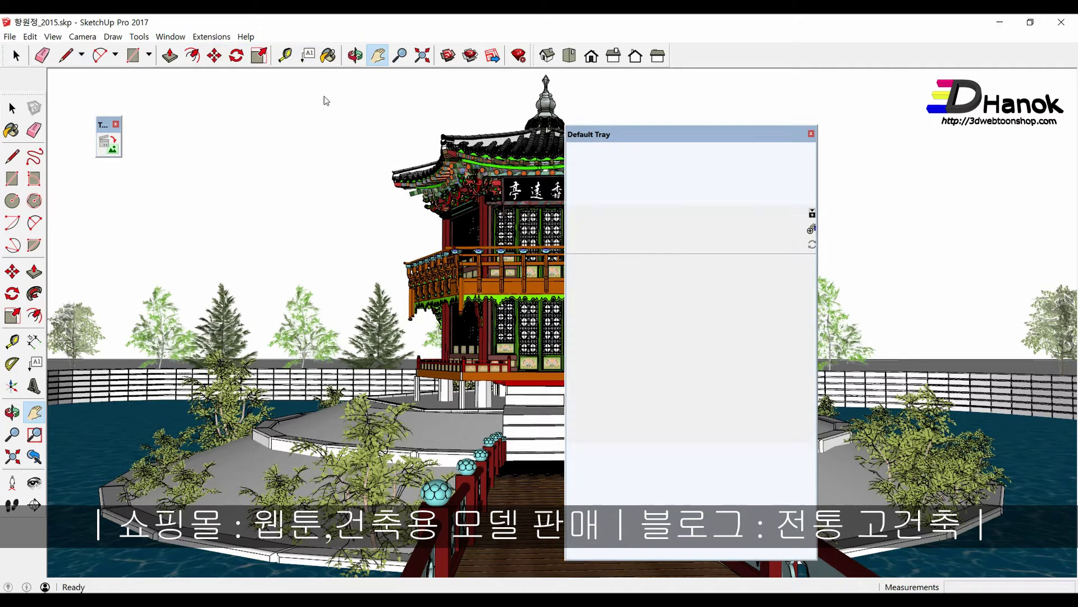
{"action": "left_click", "coordinate": [582, 199]}
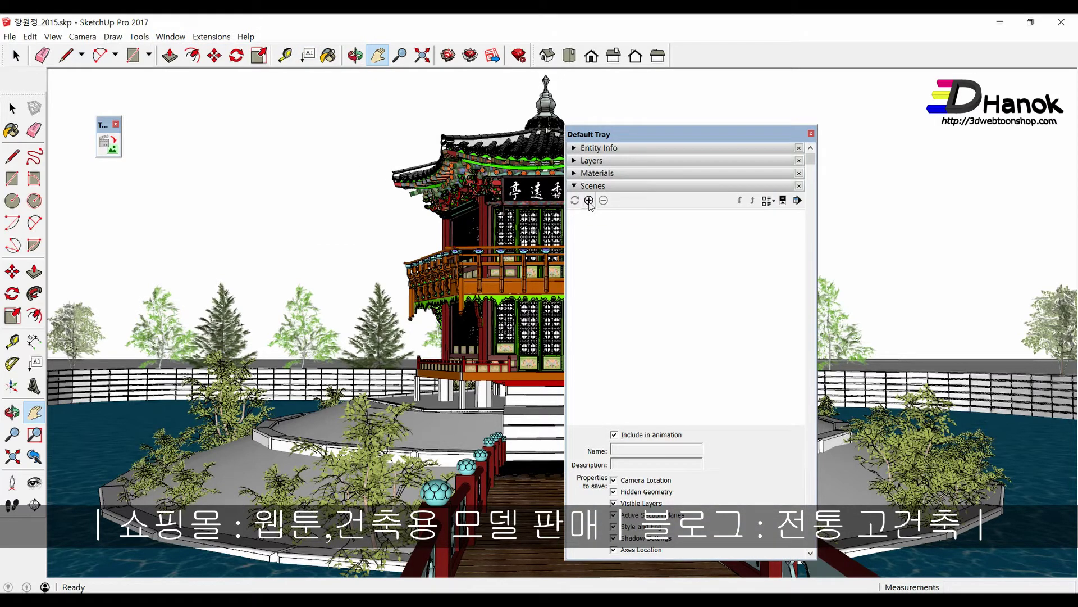
- Add Scene 1 through Scene 4 from the current view, then return to Scene 1
{"action": "left_click", "coordinate": [588, 201]}
{"action": "left_click", "coordinate": [588, 201]}
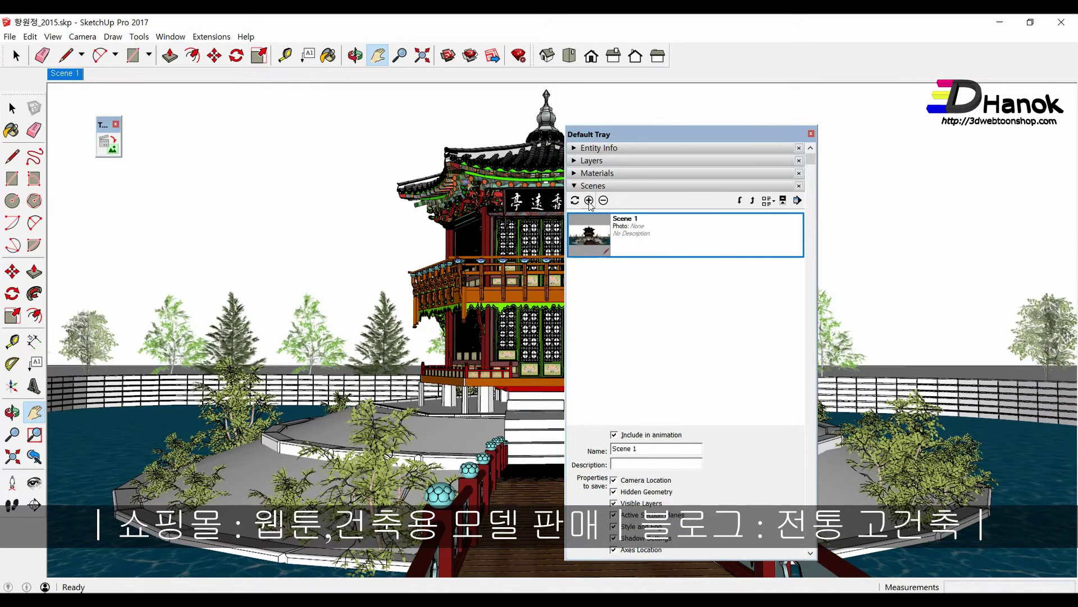
{"action": "left_click", "coordinate": [589, 201]}
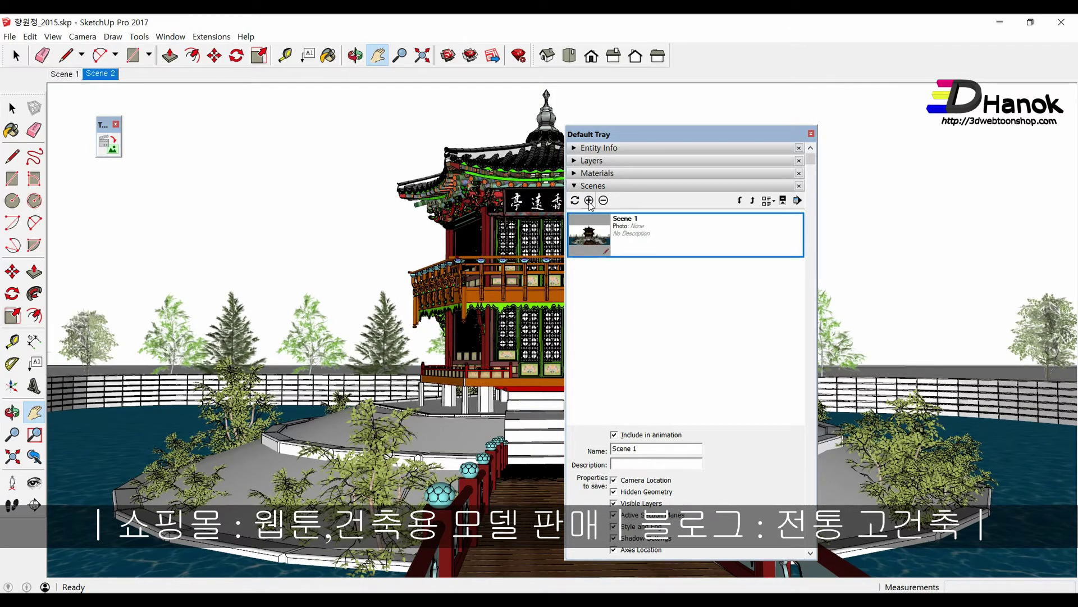
{"action": "left_click", "coordinate": [589, 201]}
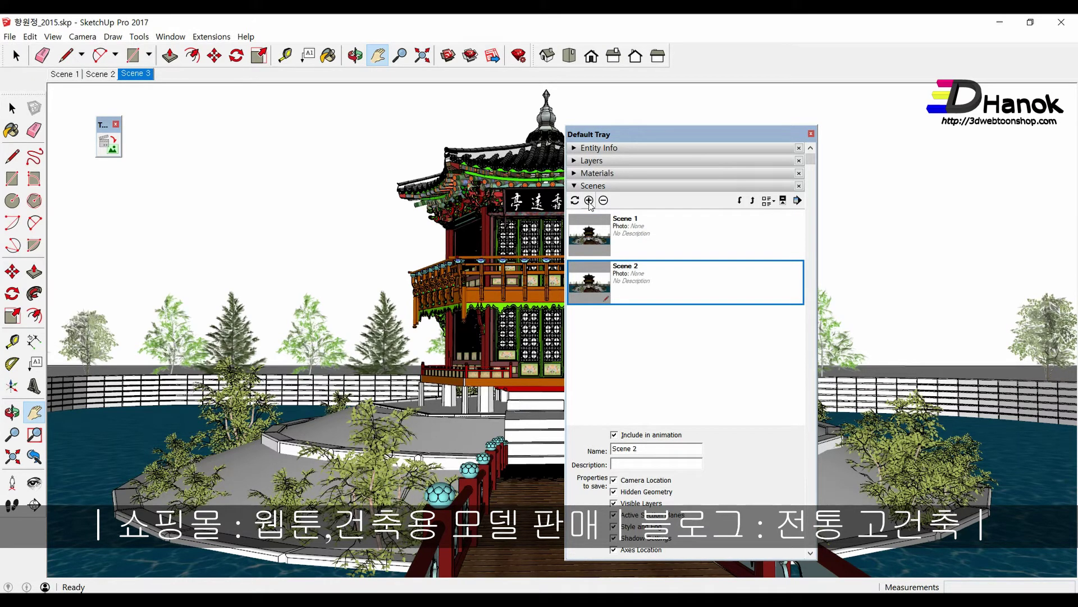
{"action": "left_click", "coordinate": [589, 200]}
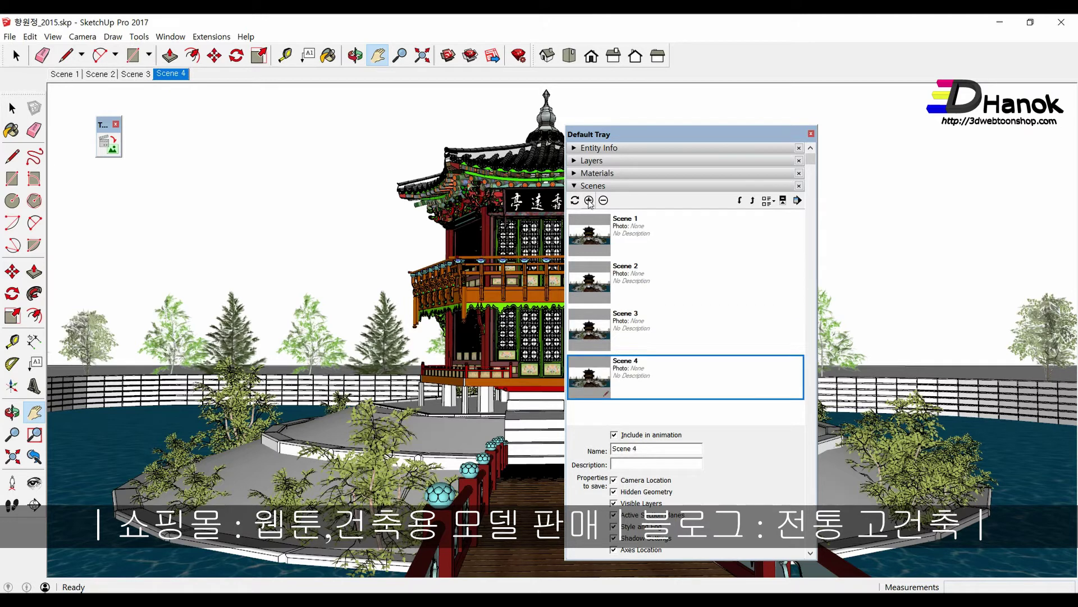
{"action": "left_click", "coordinate": [64, 76]}
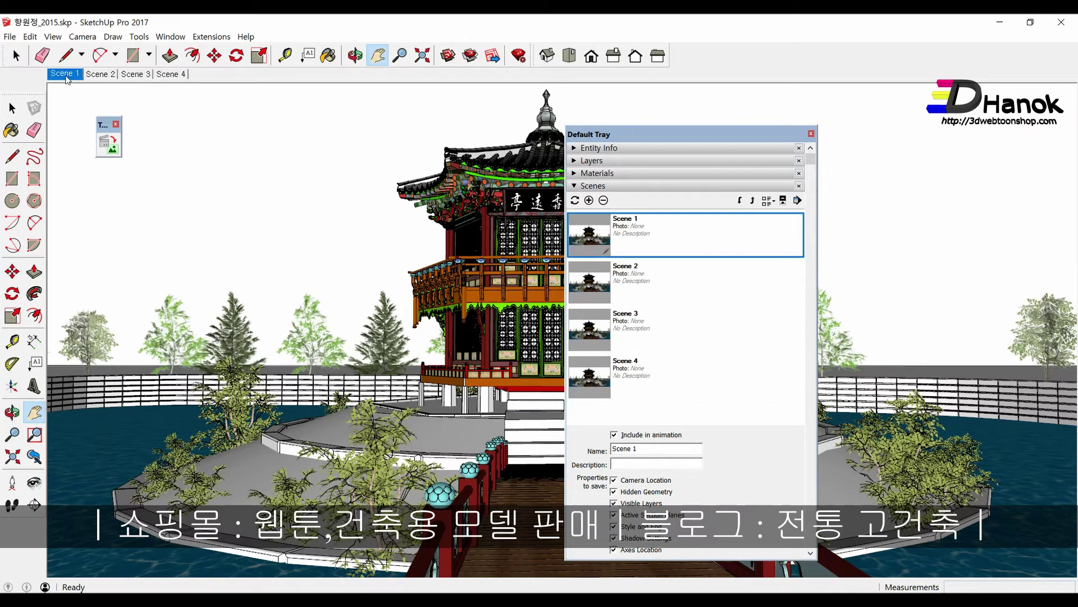
- Give Scene 1 the HiddenLine style with Profiles on and update the scene
{"action": "left_click", "coordinate": [575, 186]}
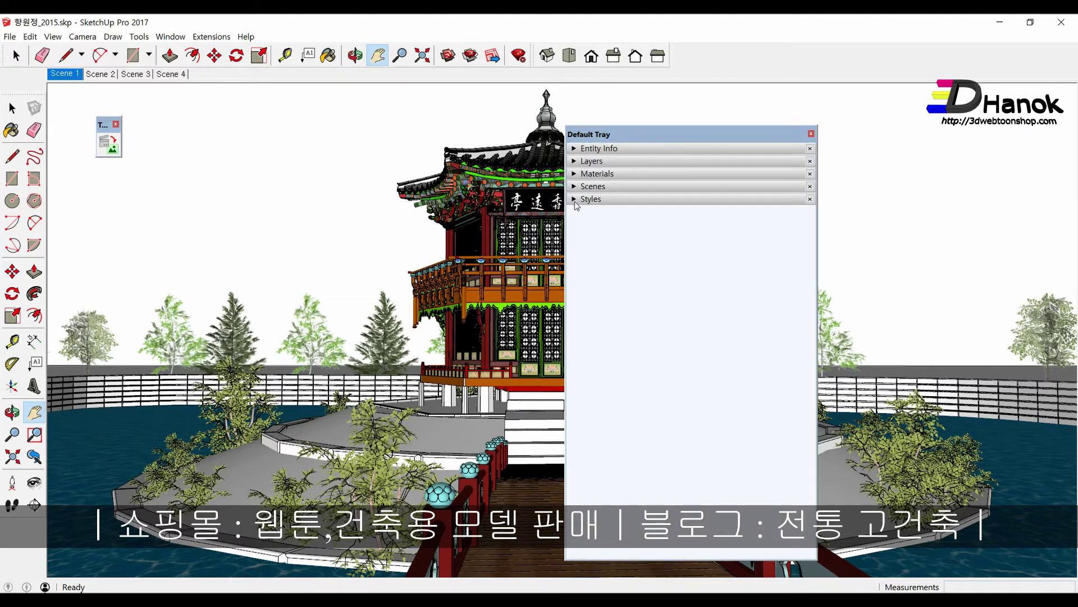
{"action": "left_click", "coordinate": [575, 200]}
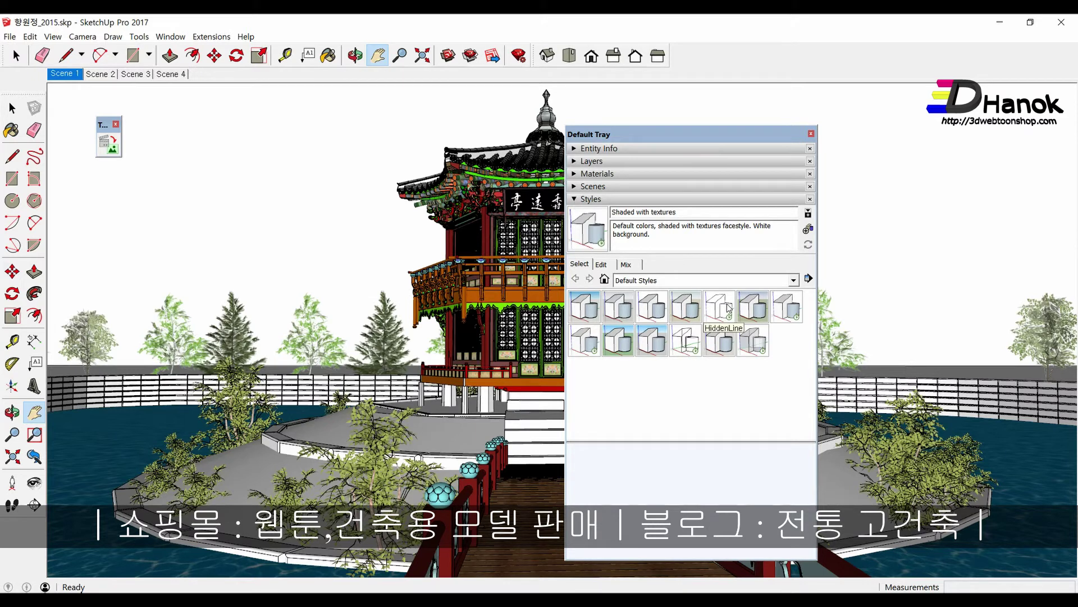
{"action": "left_click", "coordinate": [728, 307]}
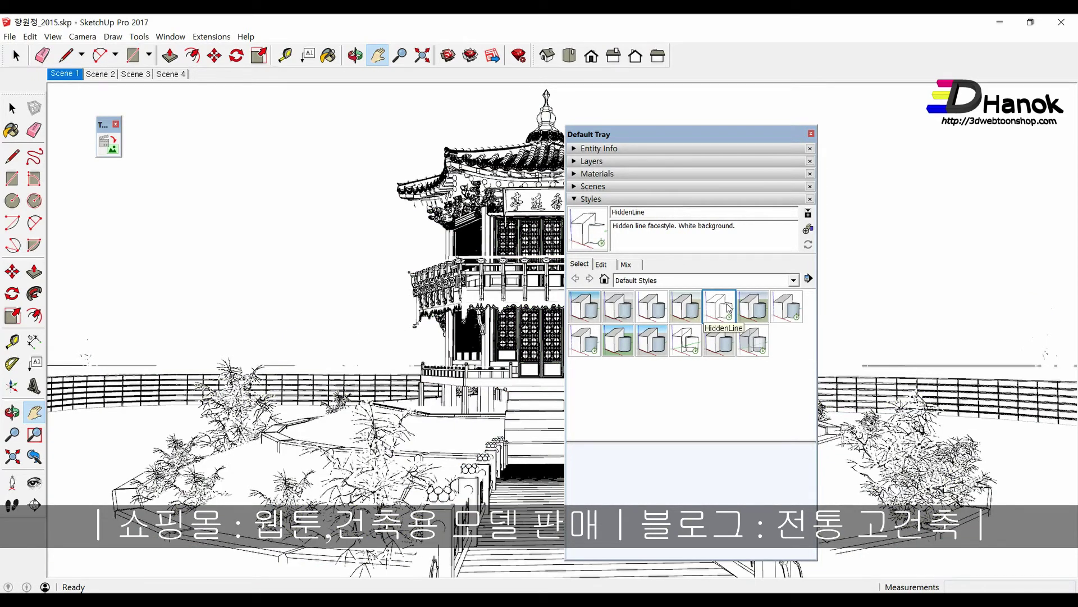
{"action": "left_click", "coordinate": [601, 265]}
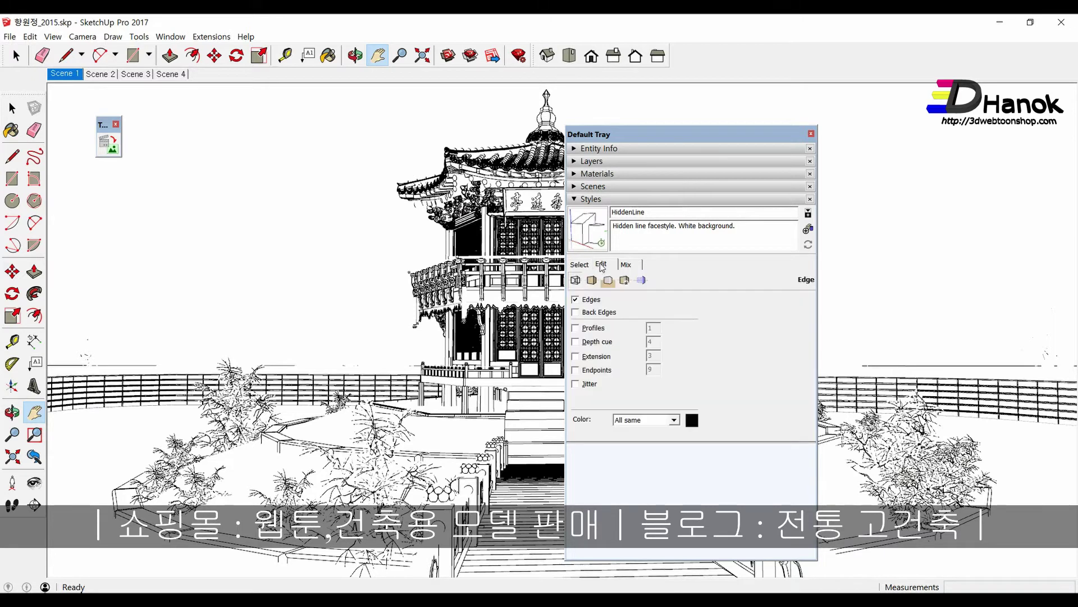
{"action": "left_click", "coordinate": [575, 328]}
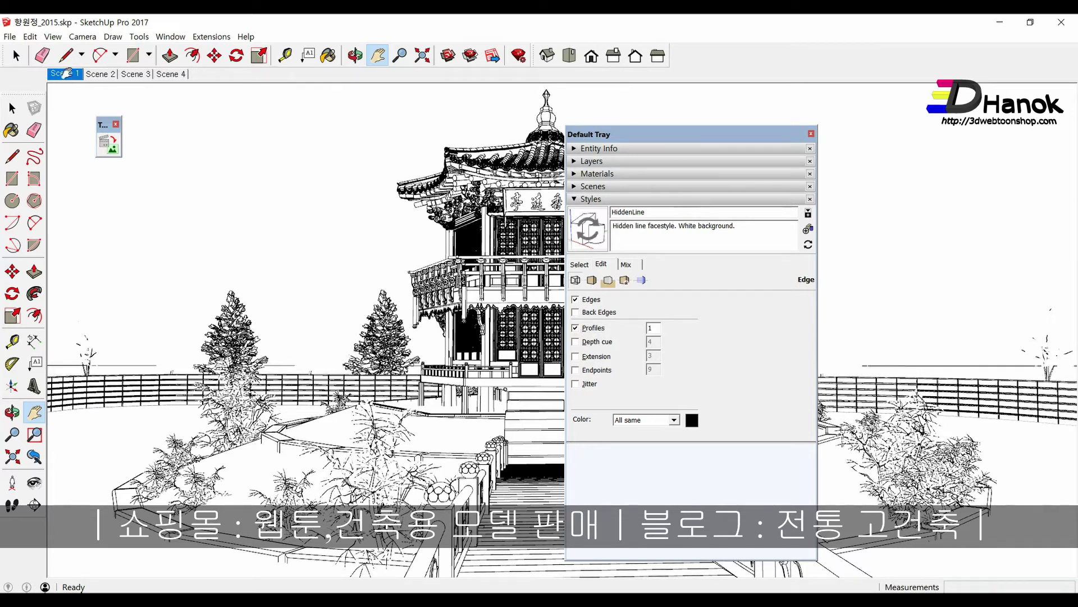
{"action": "right_click", "coordinate": [70, 79]}
{"action": "left_click", "coordinate": [100, 121]}
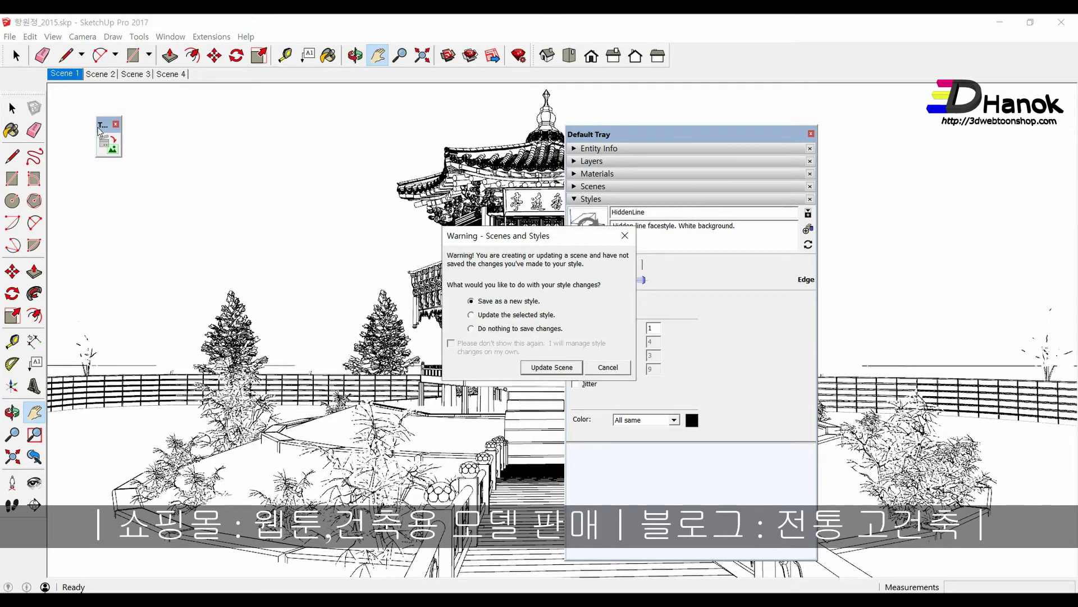
{"action": "left_click", "coordinate": [541, 372]}
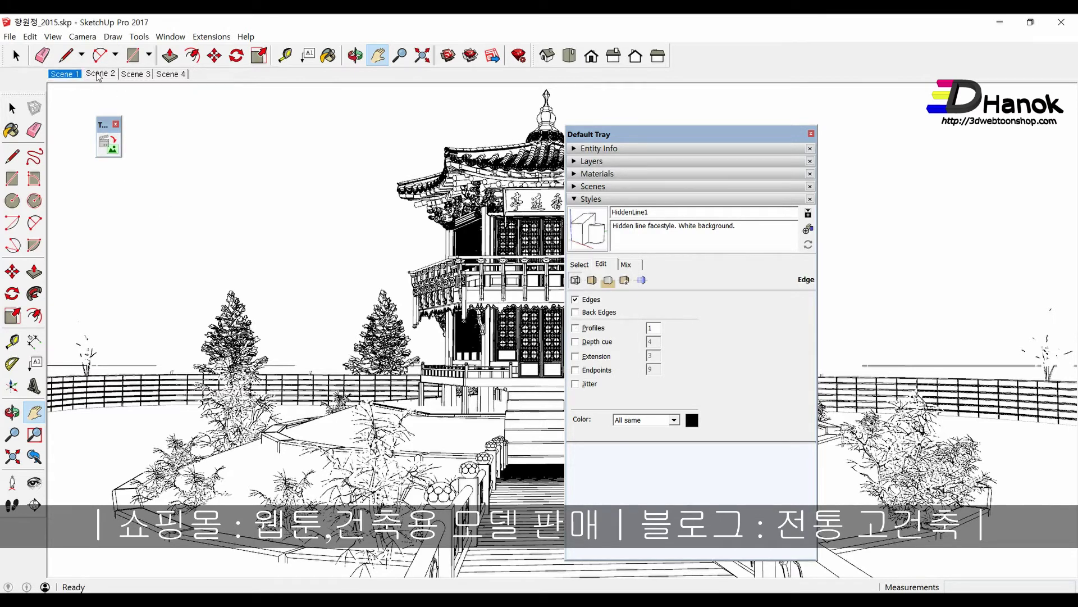
- Turn off Edges on Scene 2 and update the scene as a new style
{"action": "left_click", "coordinate": [97, 74]}
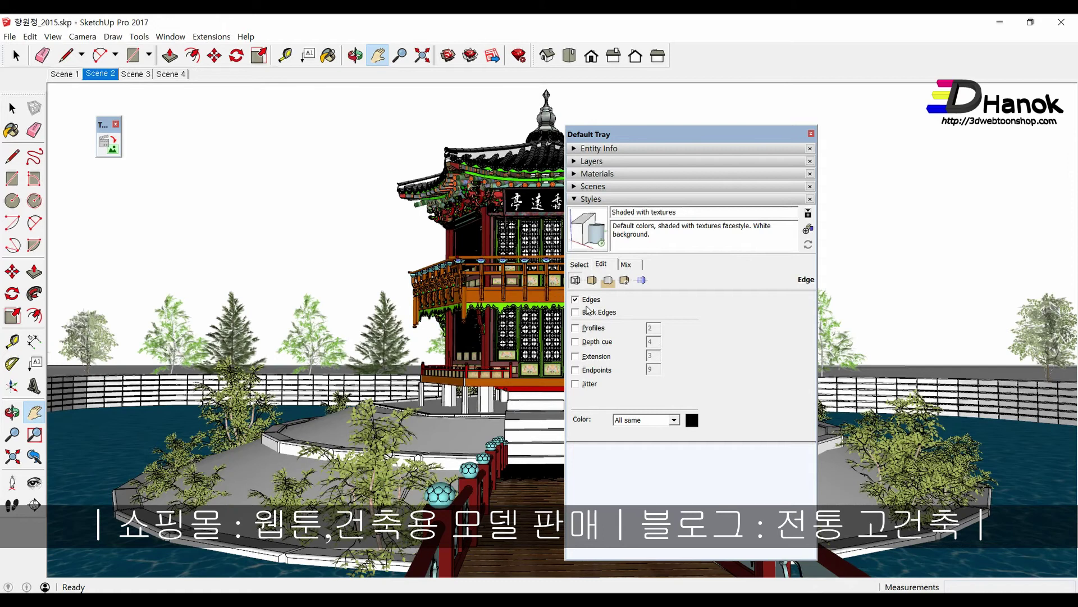
{"action": "left_click", "coordinate": [576, 300]}
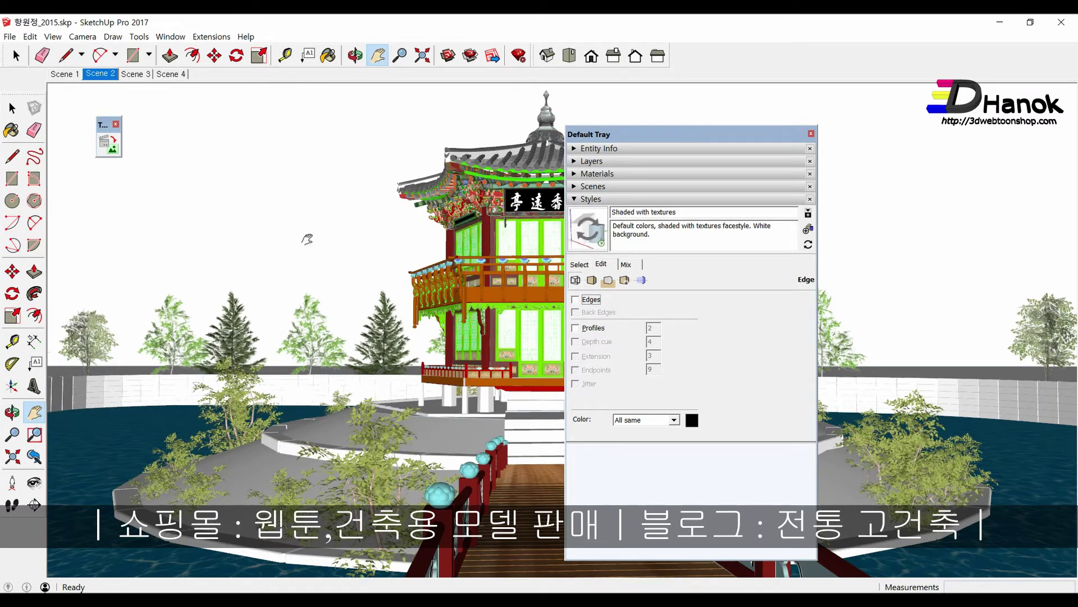
{"action": "right_click", "coordinate": [102, 75]}
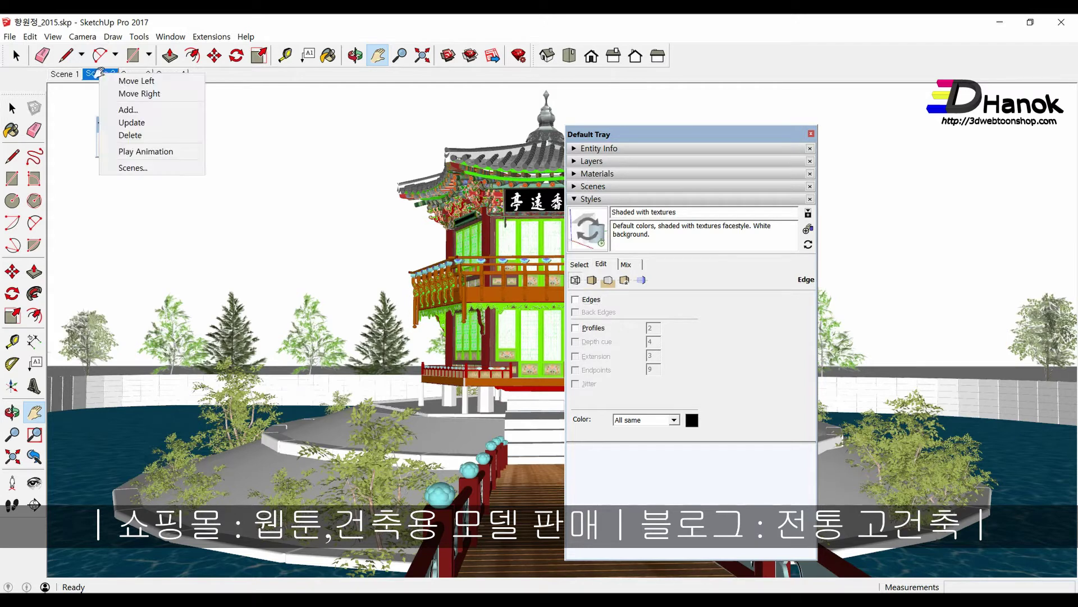
{"action": "left_click", "coordinate": [123, 123]}
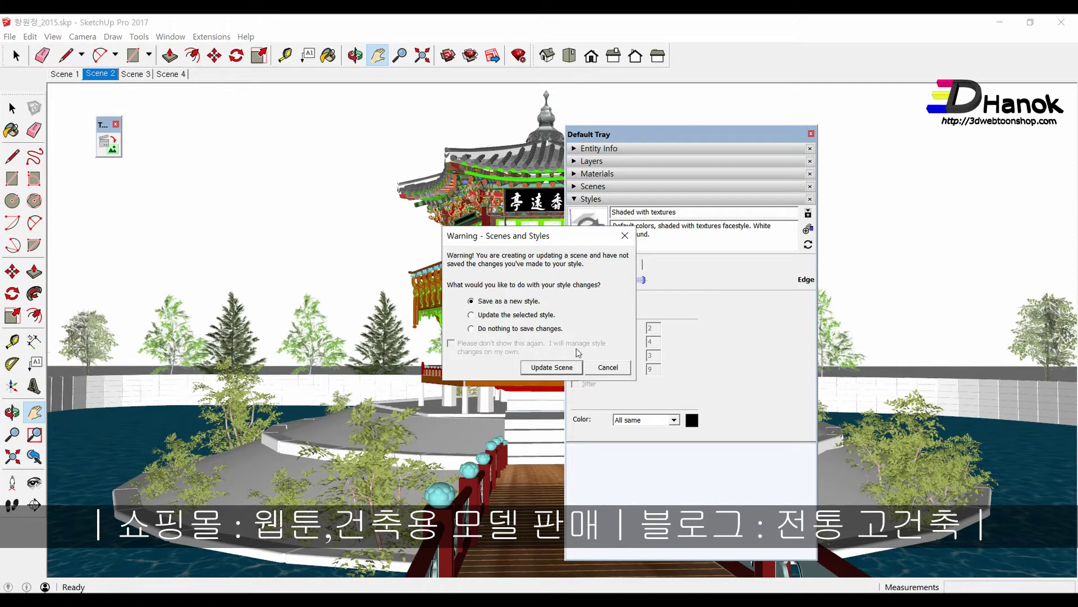
{"action": "left_click", "coordinate": [553, 368]}
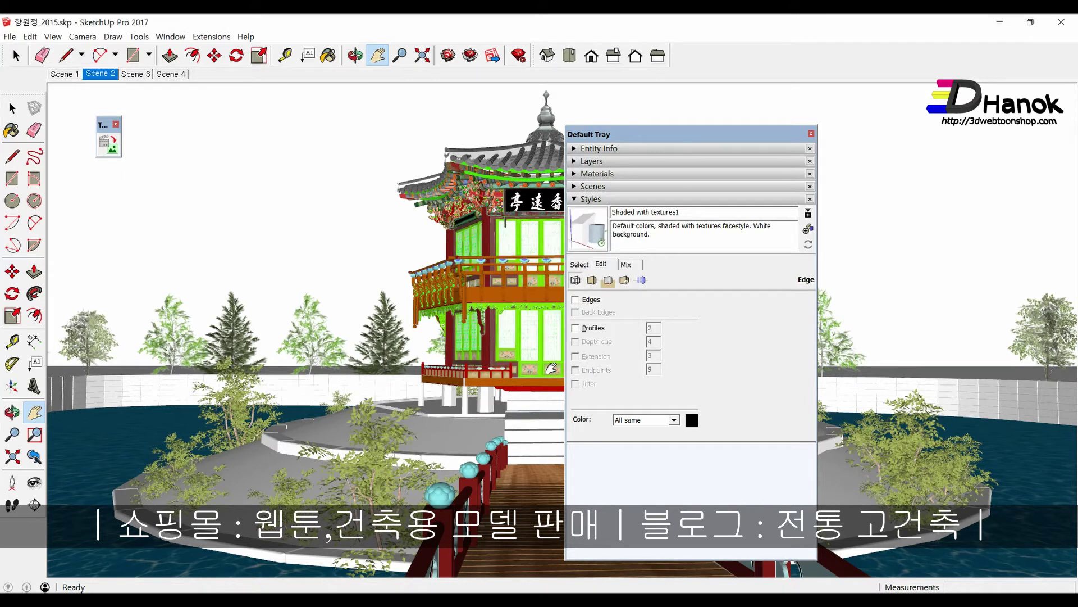
- On Scene 3, turn off edges and browse the available styles
{"action": "left_click", "coordinate": [134, 75]}
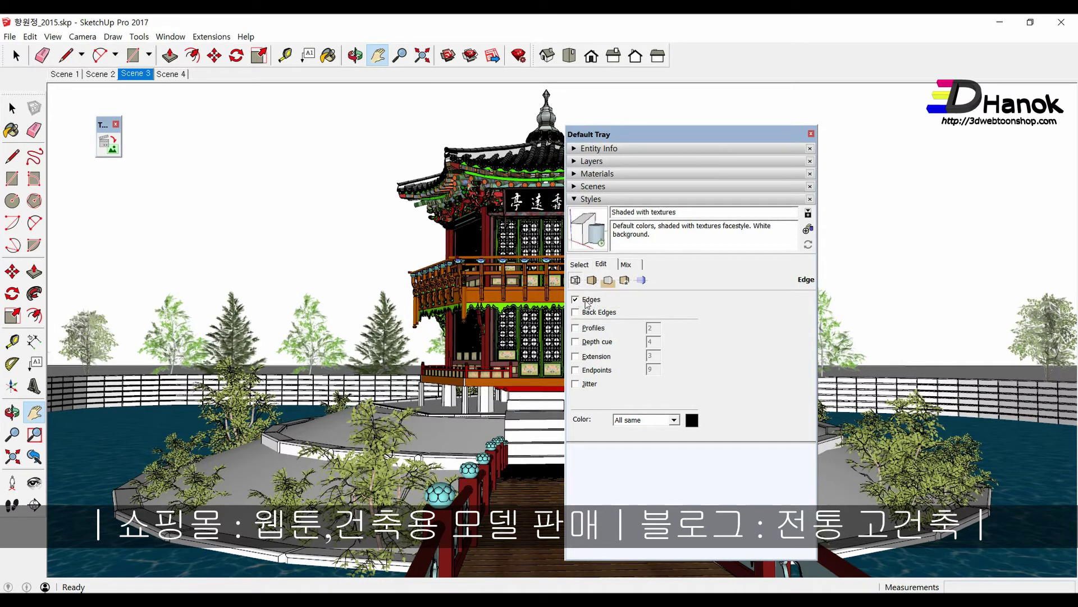
{"action": "left_click", "coordinate": [576, 300]}
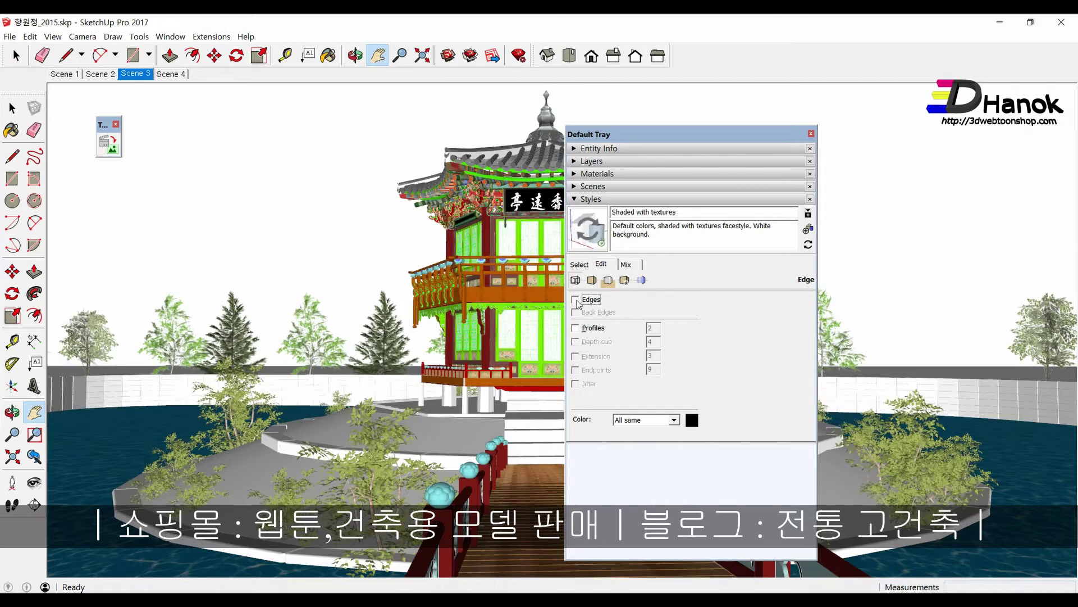
{"action": "left_click", "coordinate": [579, 264]}
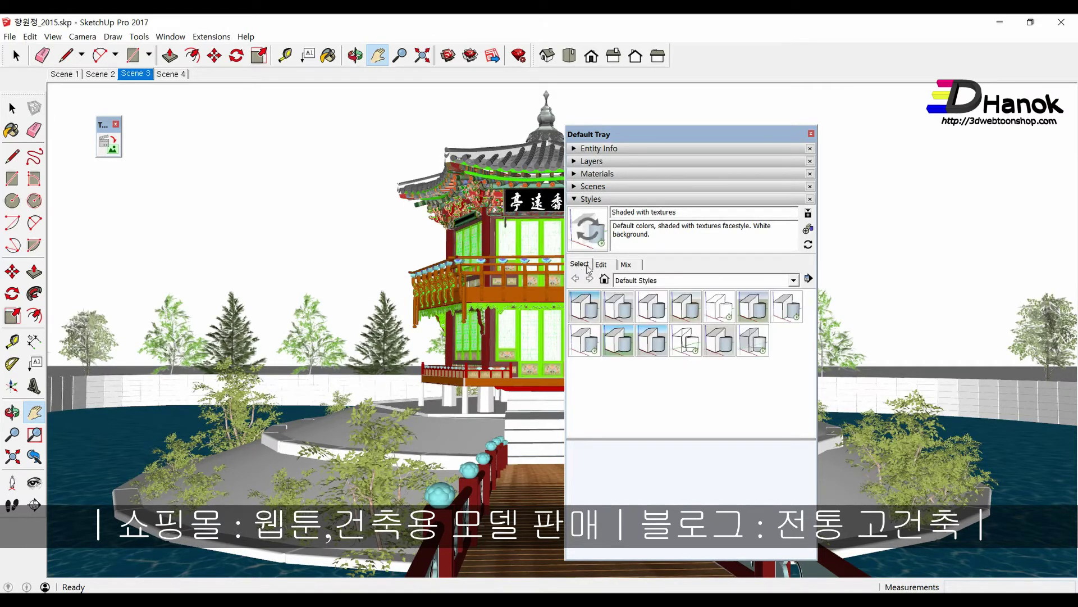
{"action": "left_click", "coordinate": [601, 265]}
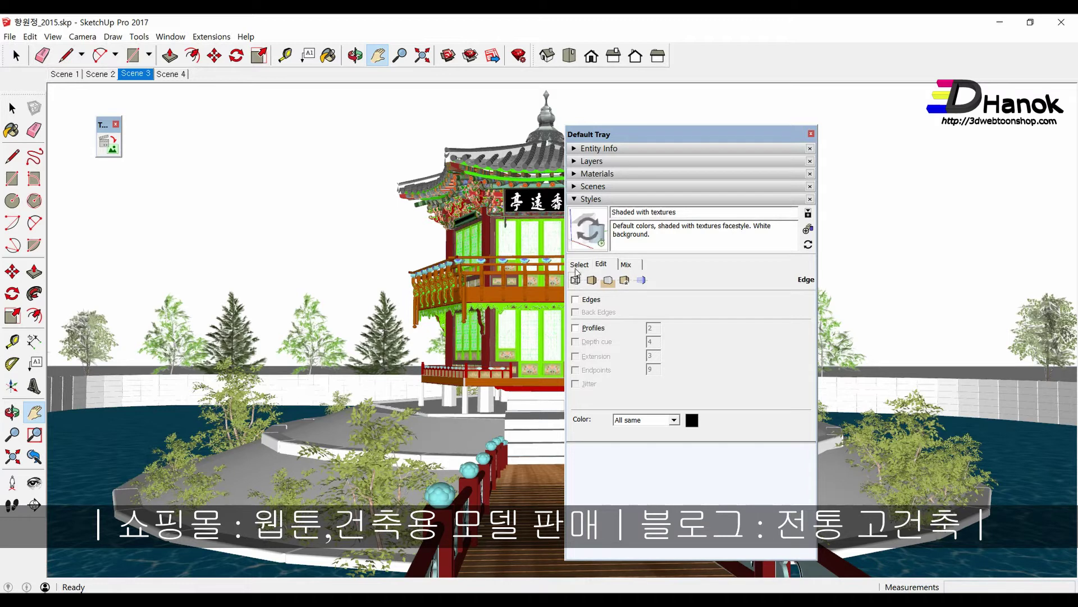
{"action": "left_click", "coordinate": [576, 267]}
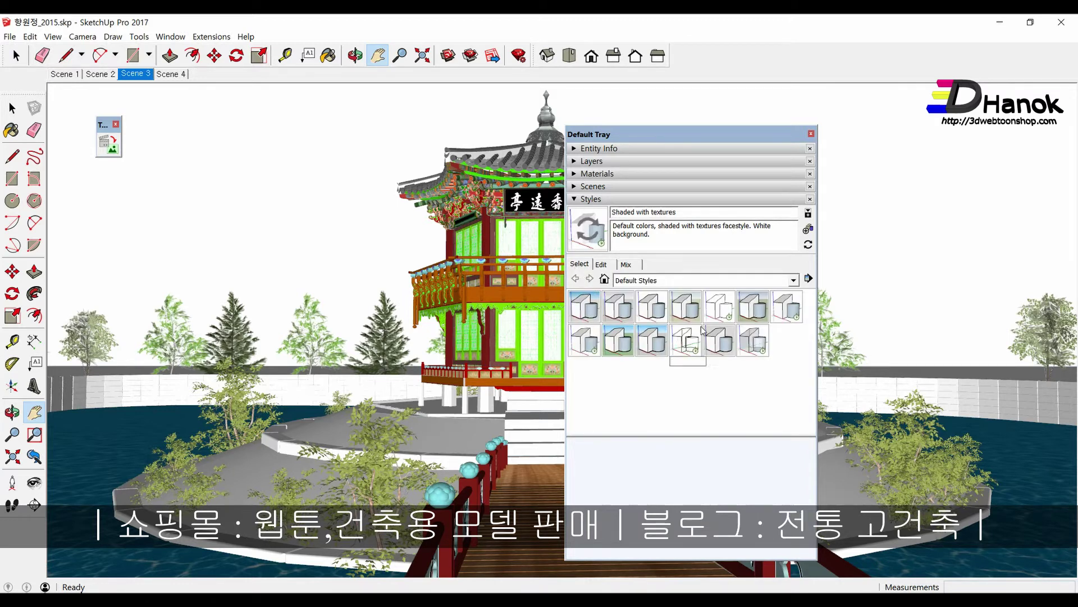
- Apply HiddenLine to Scene 3, uncheck Edges, and turn on View > Shadows
{"action": "left_click", "coordinate": [723, 307]}
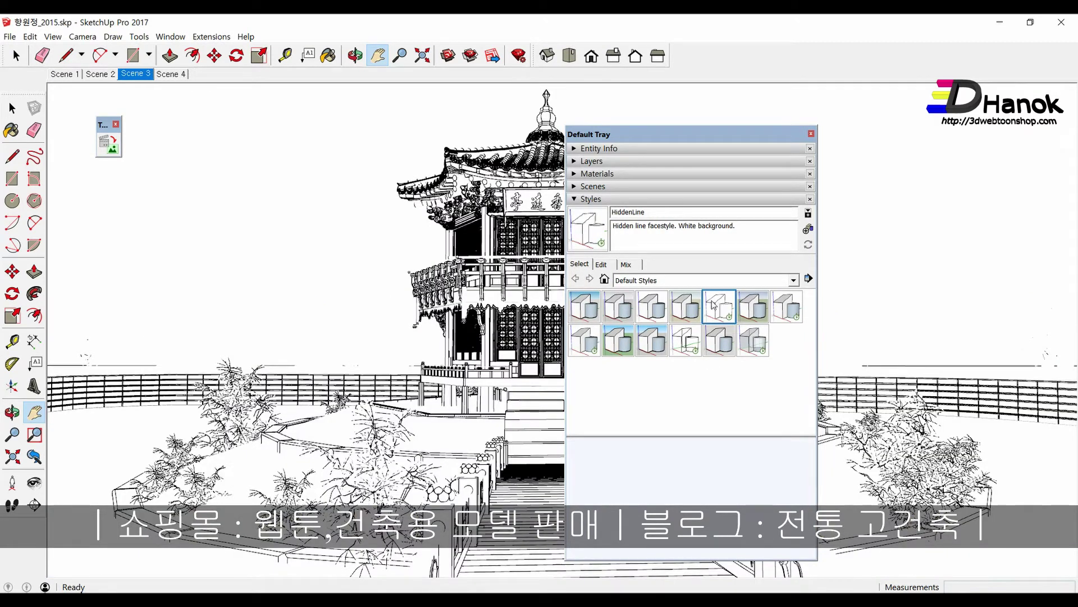
{"action": "left_click", "coordinate": [602, 264]}
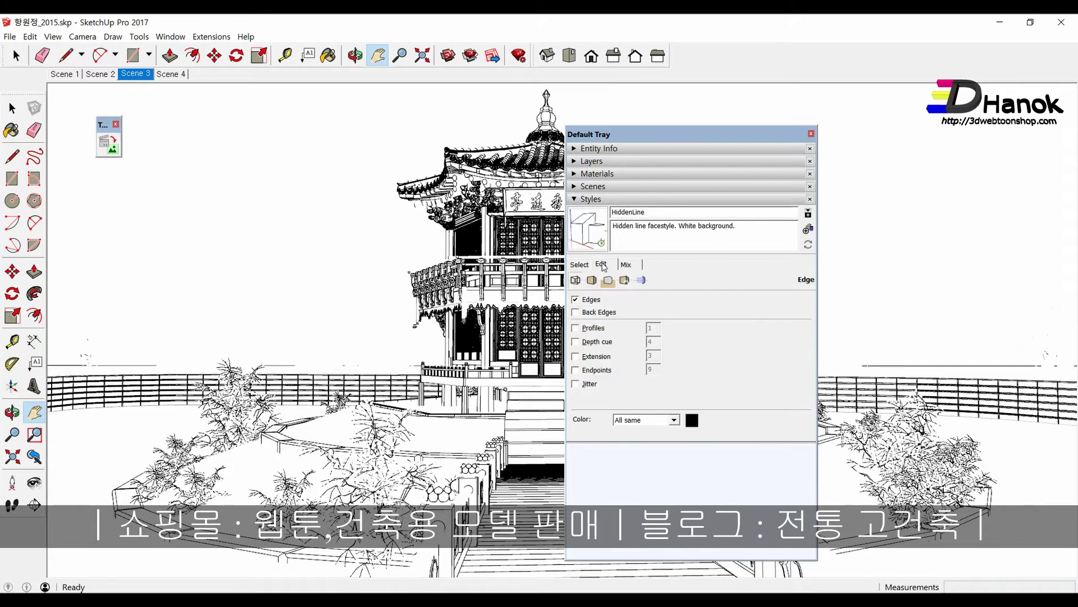
{"action": "left_click", "coordinate": [575, 299]}
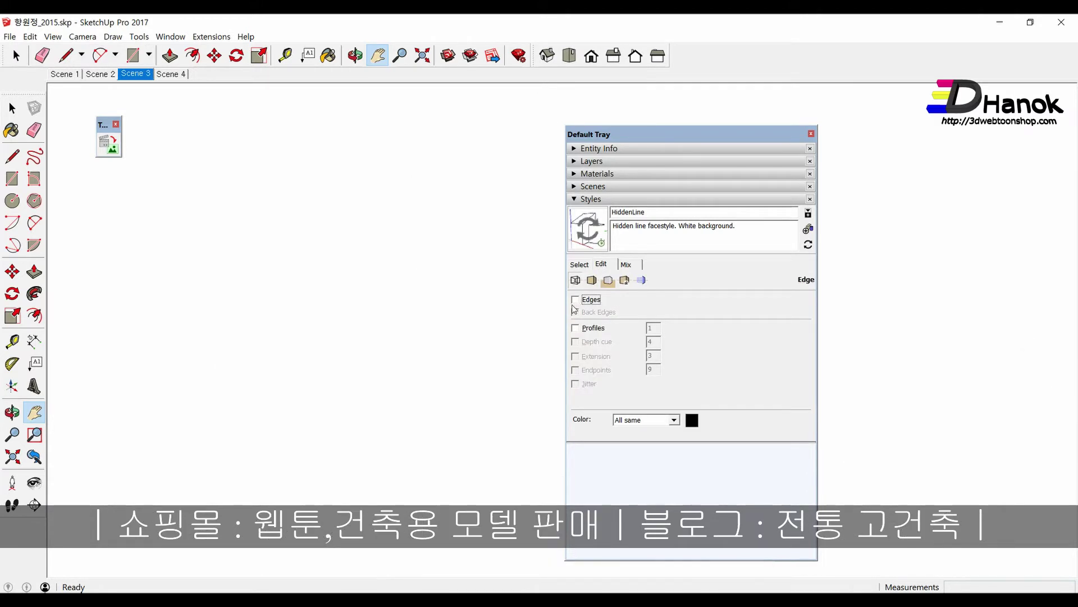
{"action": "left_click", "coordinate": [53, 36]}
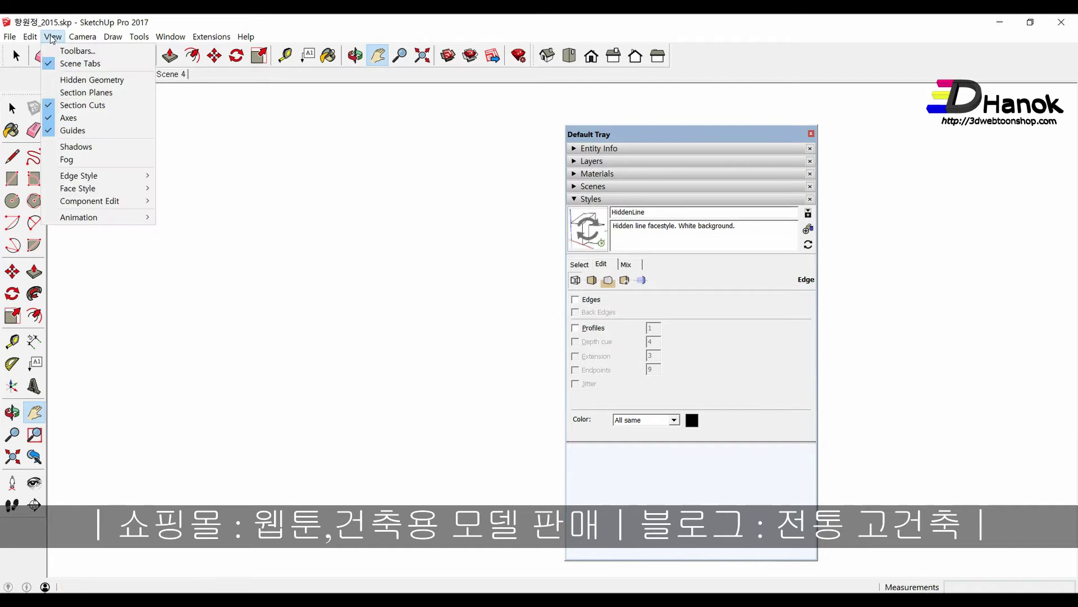
{"action": "left_click", "coordinate": [83, 146]}
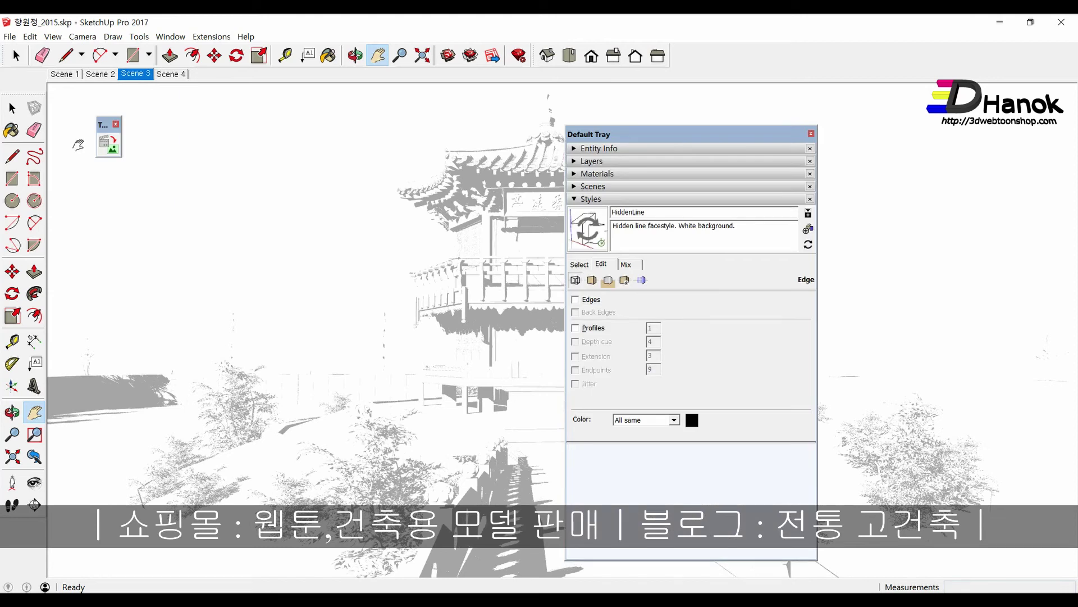
- Update Scene 3 with its edgeless shadow look as a new style, then show Scene 4
{"action": "right_click", "coordinate": [133, 75]}
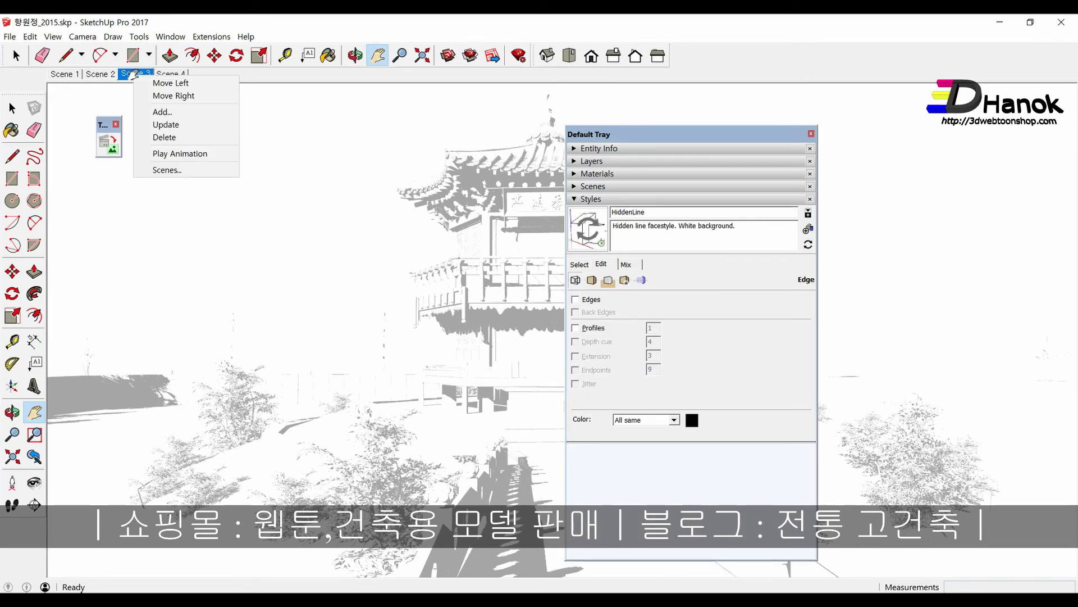
{"action": "left_click", "coordinate": [170, 125]}
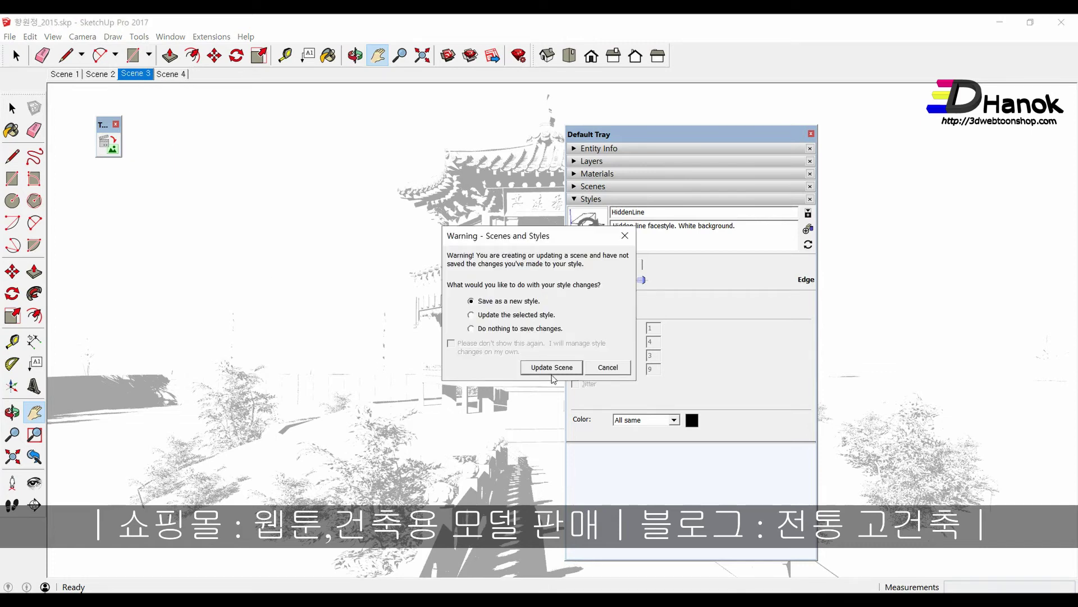
{"action": "left_click", "coordinate": [550, 369]}
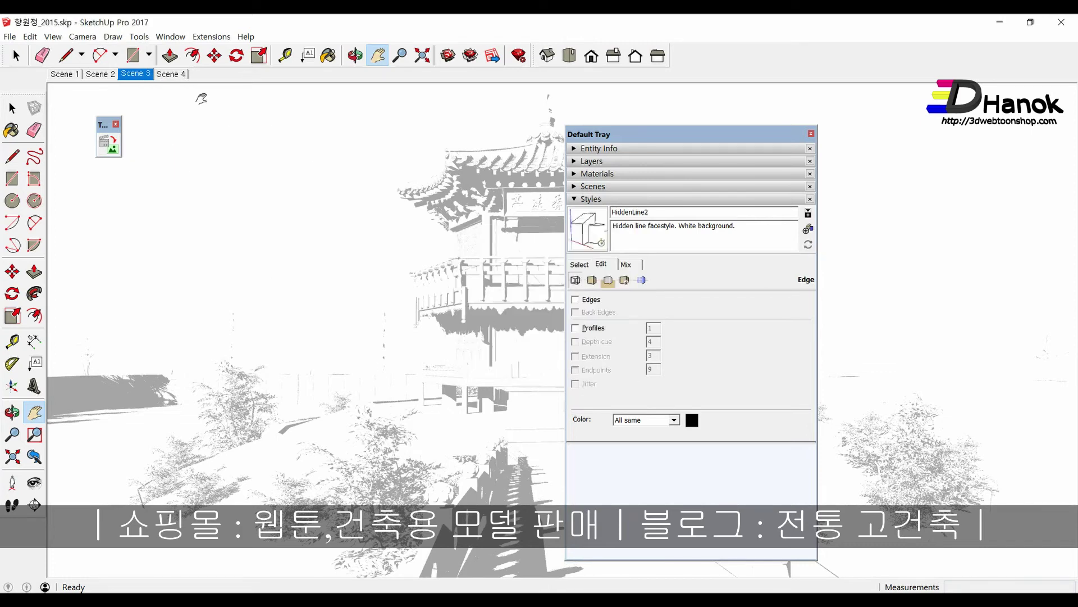
{"action": "left_click", "coordinate": [169, 76]}
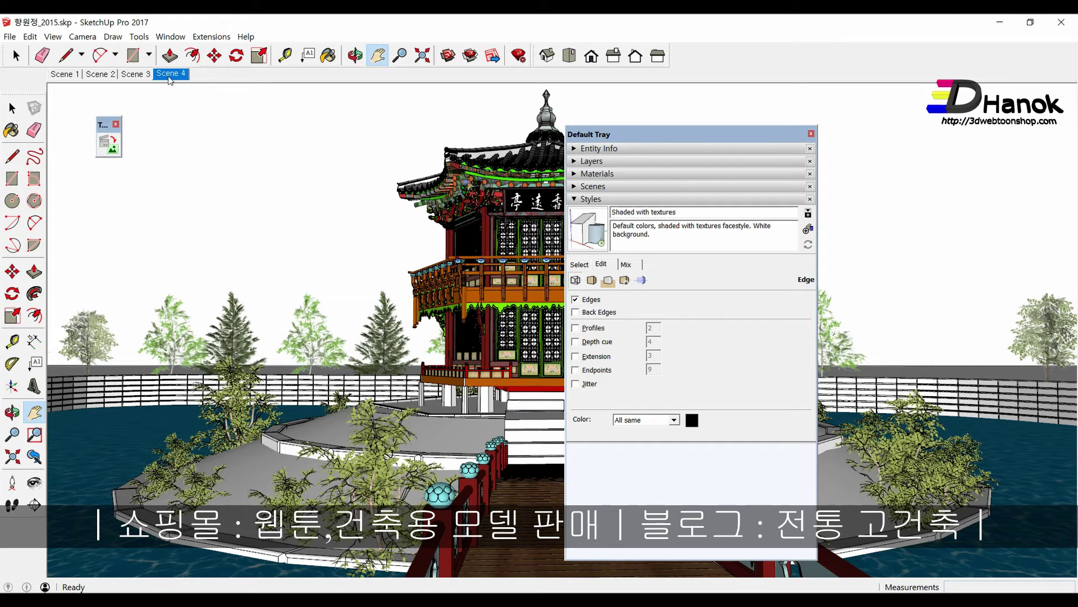
- Turn on fog and update Scene 4, close the style panel, and return to Scene 1
{"action": "left_click", "coordinate": [53, 37]}
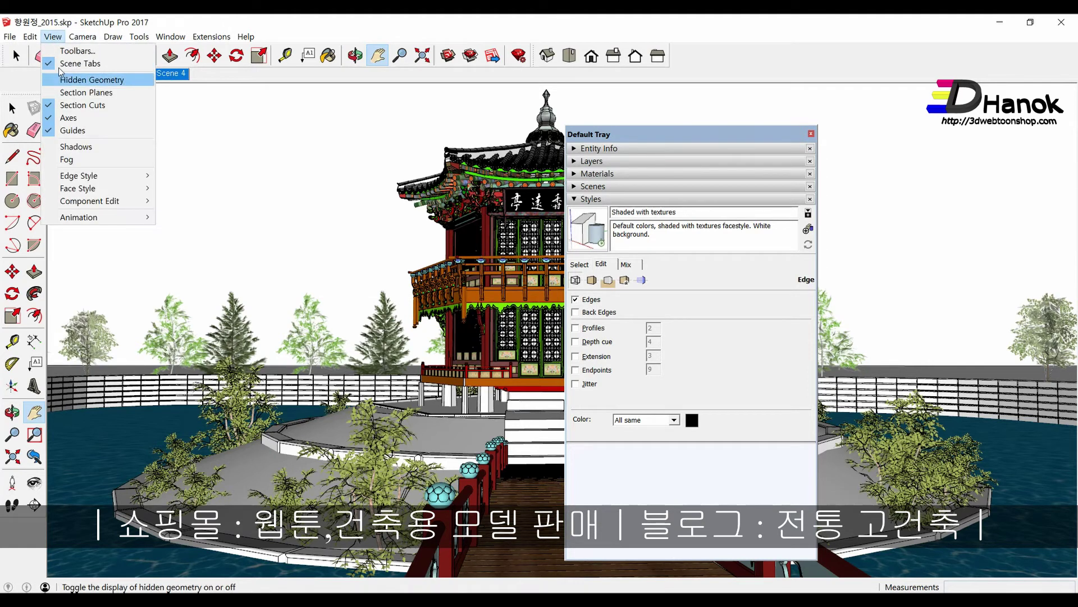
{"action": "left_click", "coordinate": [76, 160]}
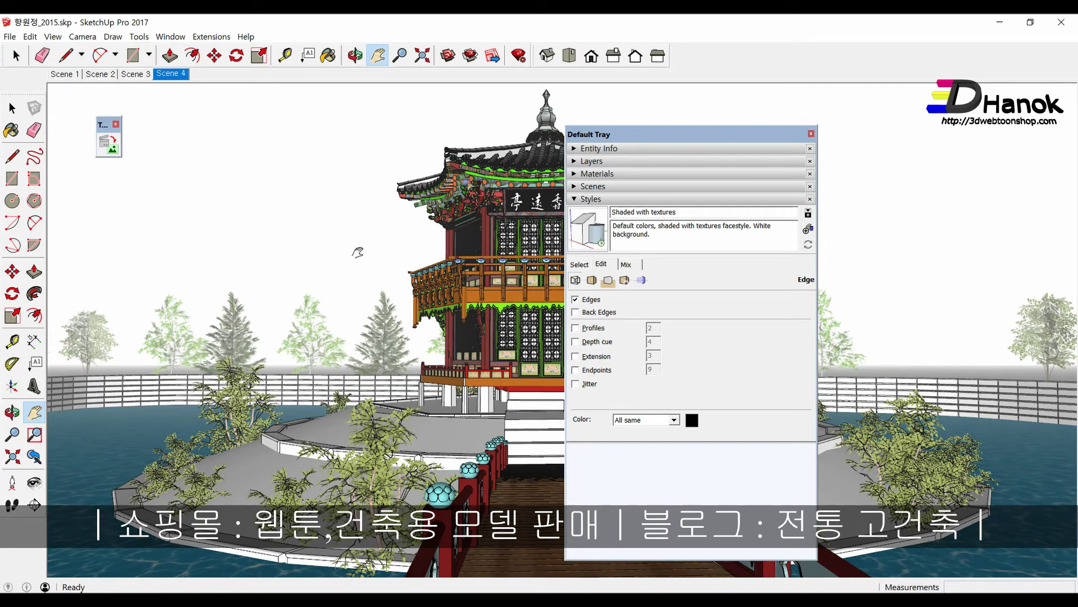
{"action": "right_click", "coordinate": [172, 73]}
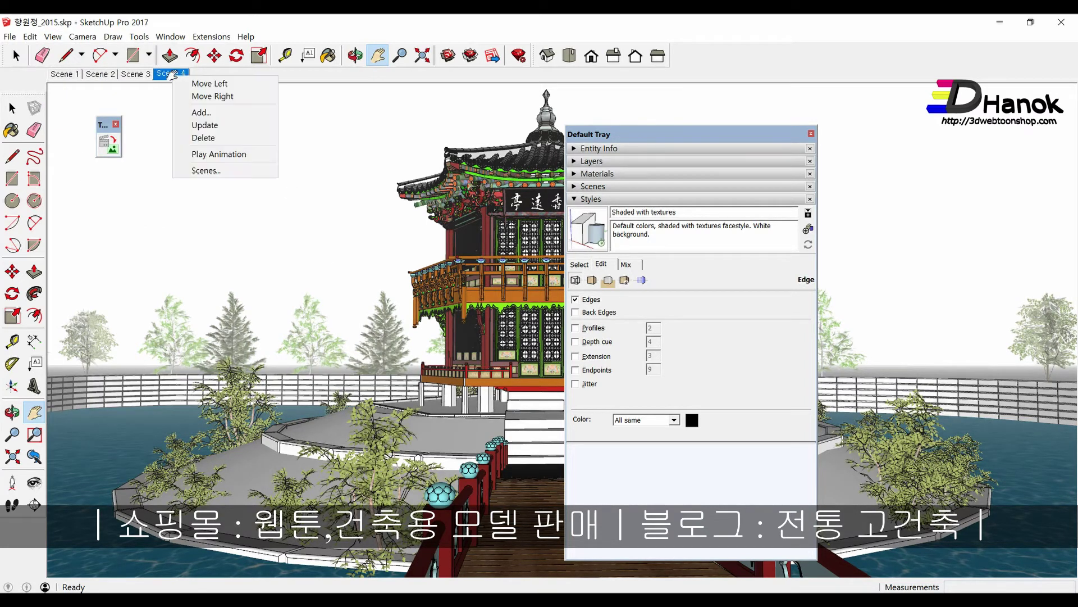
{"action": "left_click", "coordinate": [201, 125]}
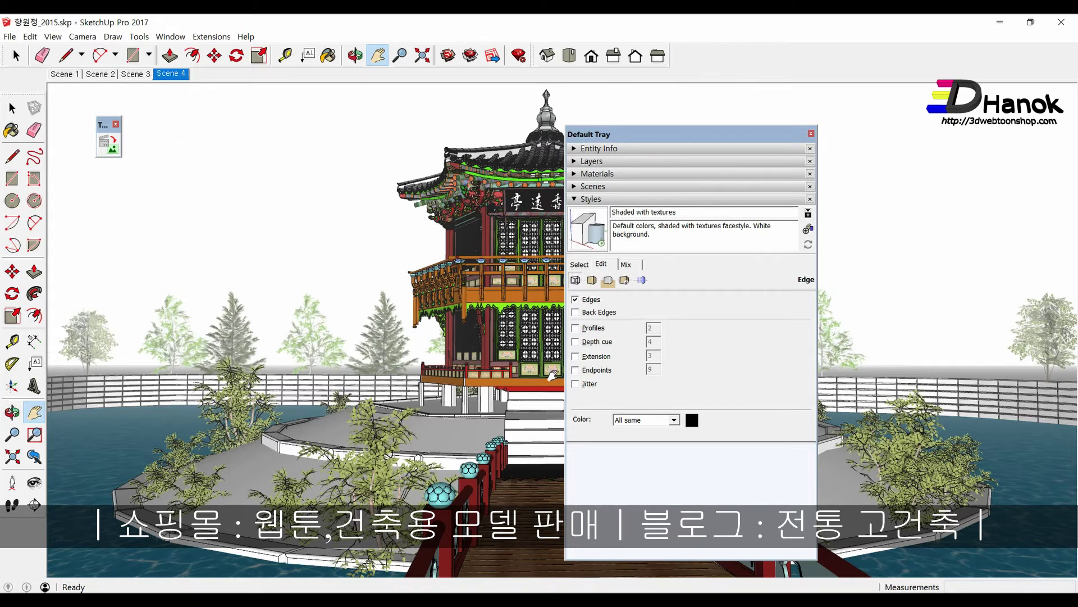
{"action": "left_click", "coordinate": [811, 134]}
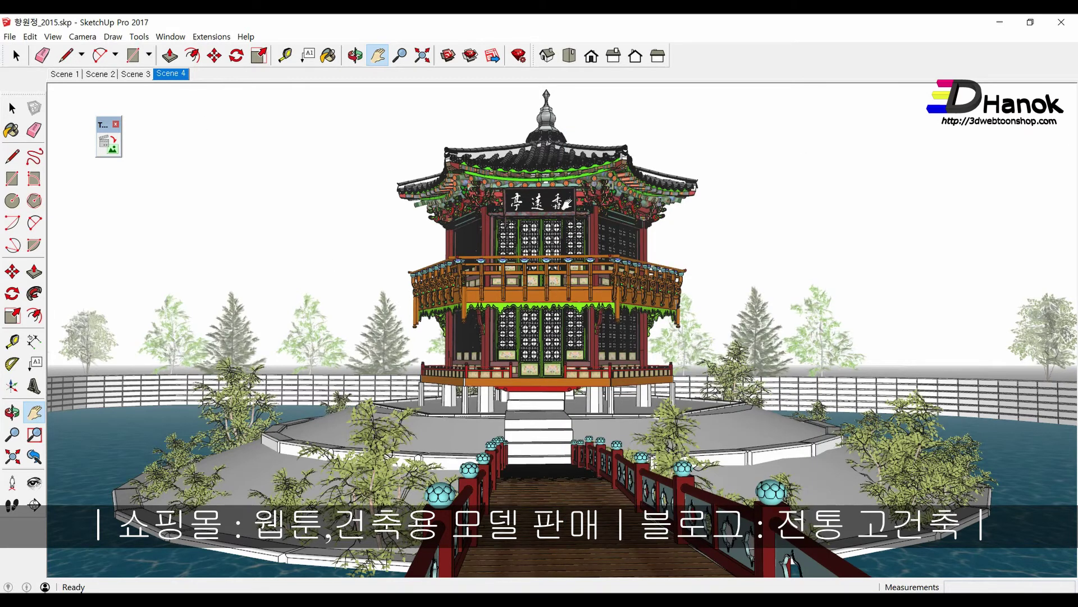
{"action": "left_click", "coordinate": [57, 75]}
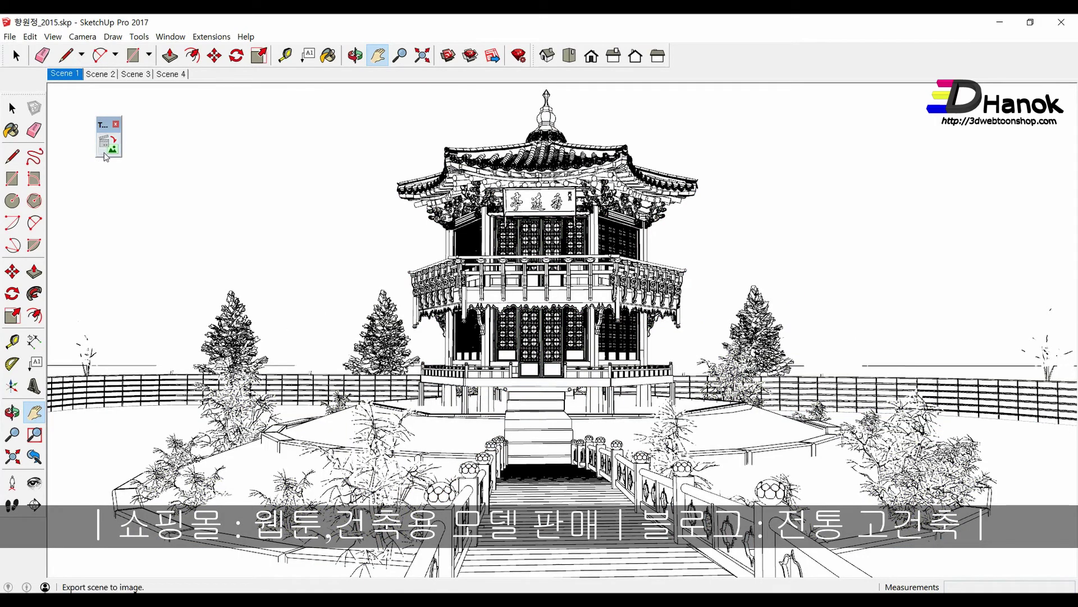
- Create an Export folder on the Desktop and select it as the scene-image destination
{"action": "left_click", "coordinate": [112, 151]}
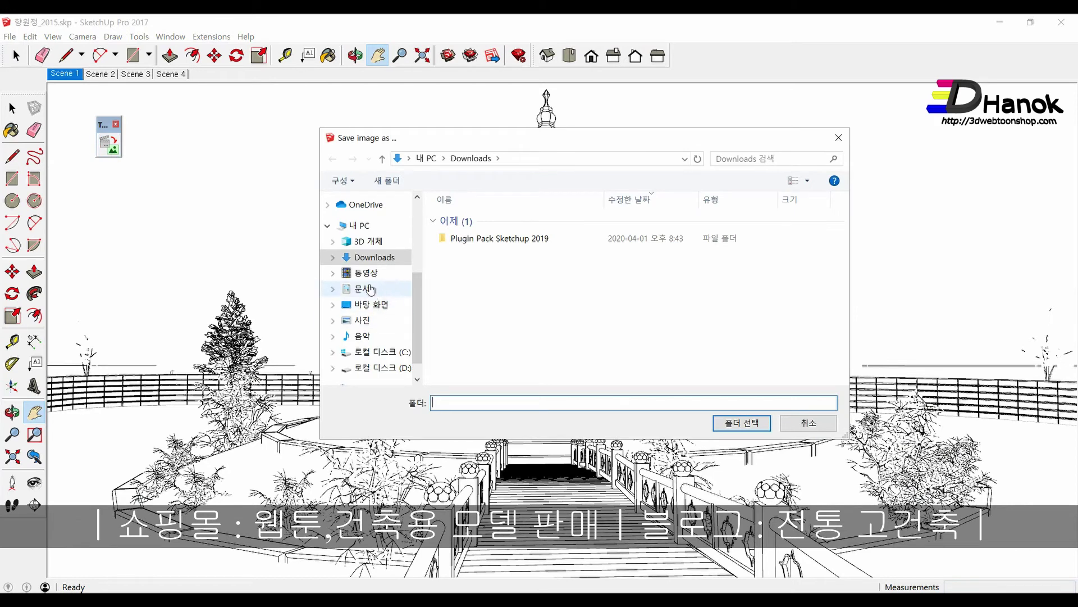
{"action": "left_click", "coordinate": [373, 306]}
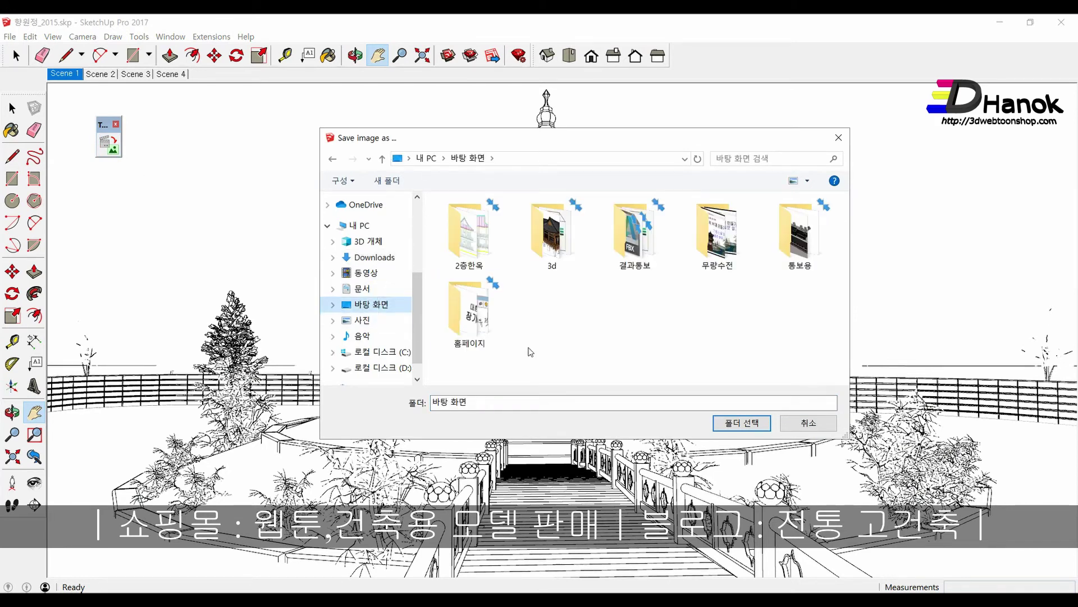
{"action": "right_click", "coordinate": [615, 310]}
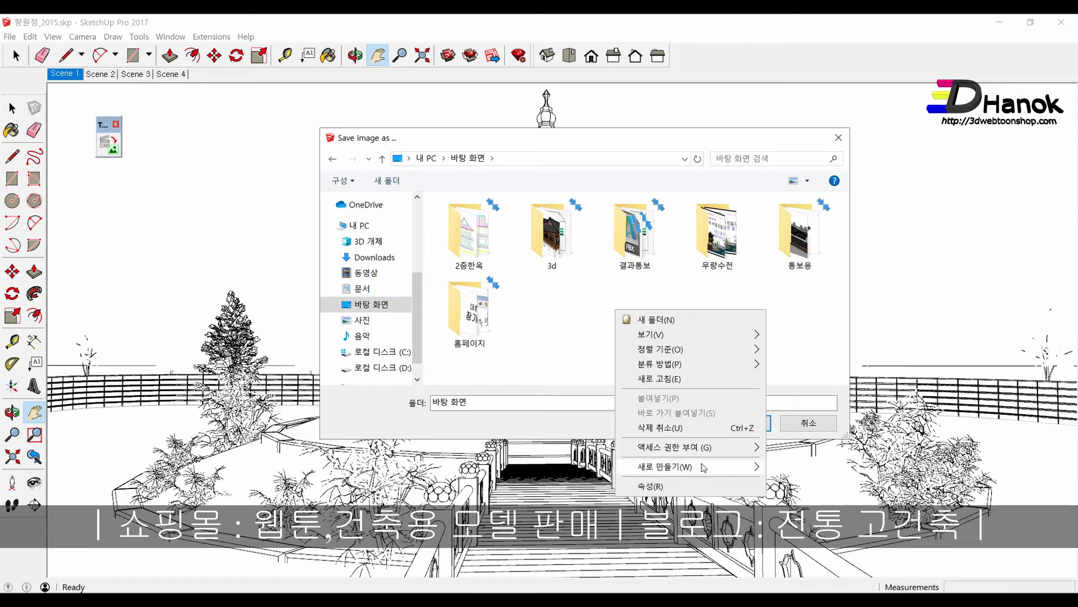
{"action": "left_click", "coordinate": [795, 285]}
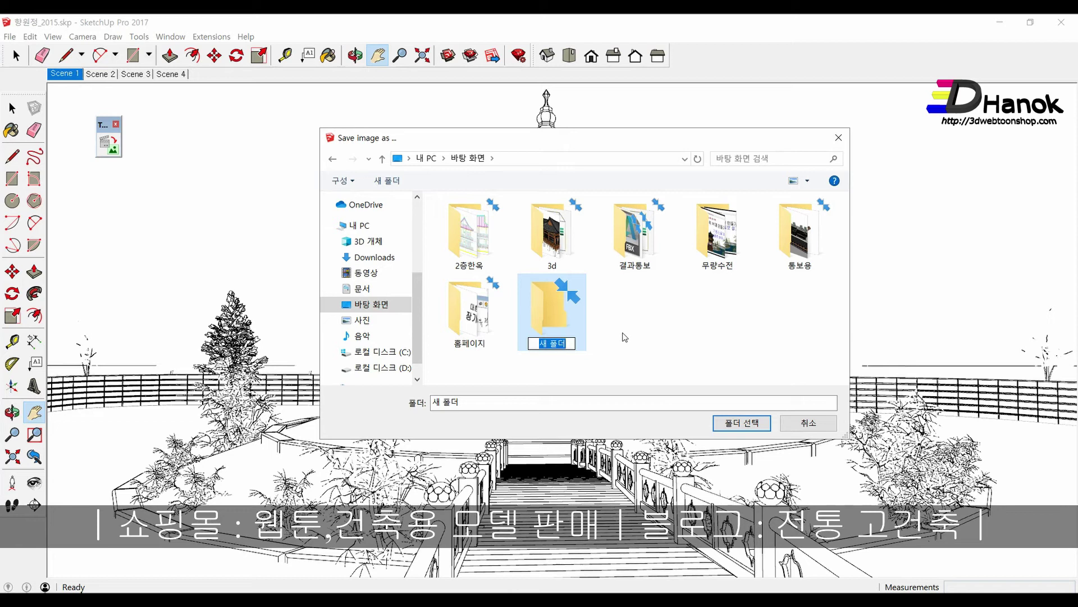
{"action": "type", "text": "Expo"}
{"action": "type", "text": "rt"}
{"action": "left_click", "coordinate": [600, 321]}
{"action": "left_click", "coordinate": [548, 308]}
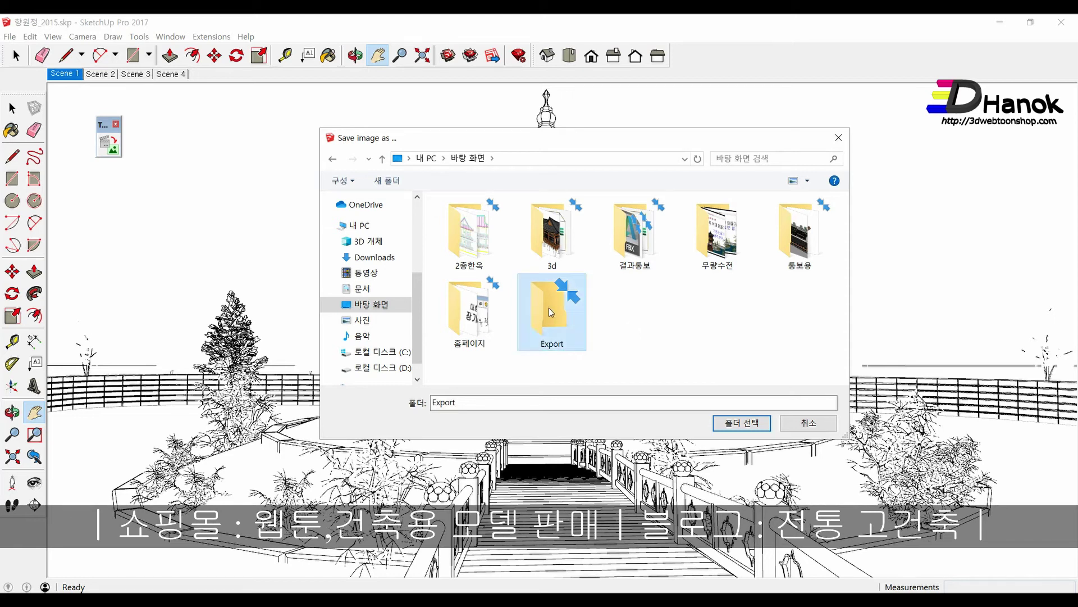
{"action": "double_click", "coordinate": [548, 308]}
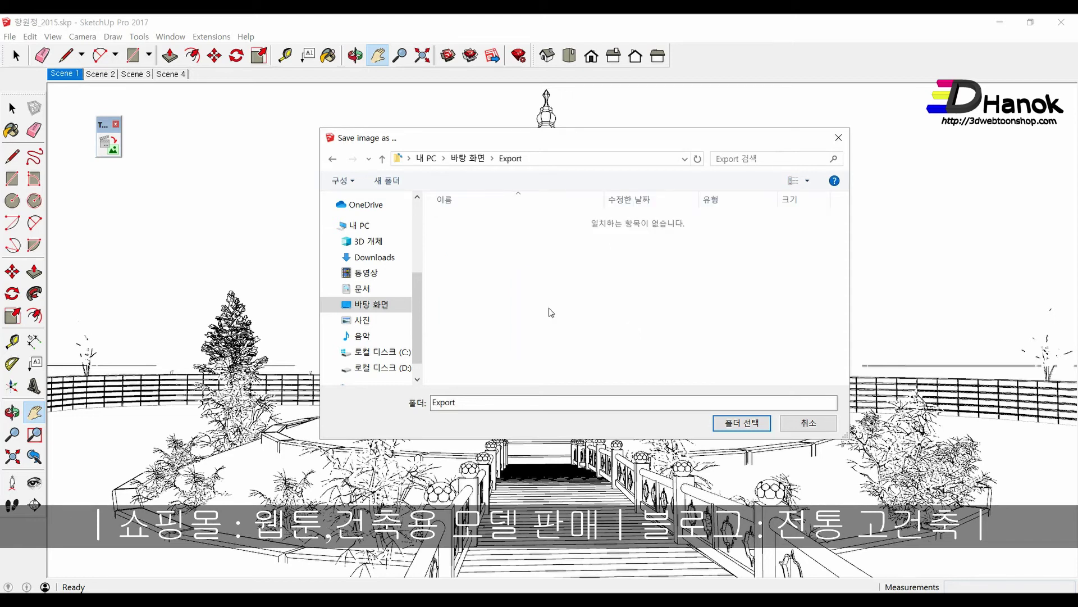
{"action": "left_click", "coordinate": [744, 424]}
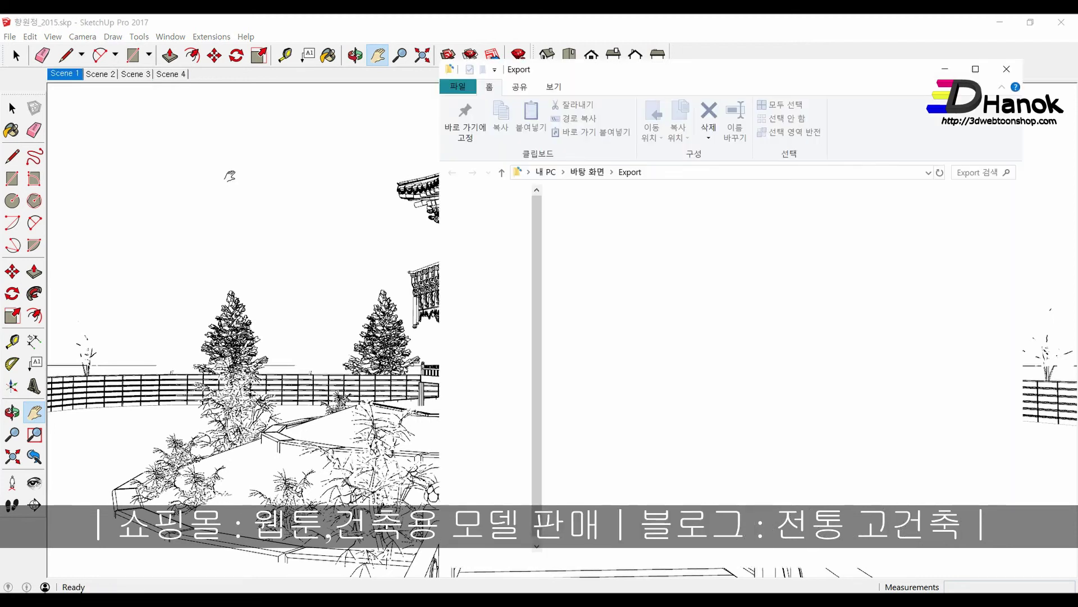
- Delete the three stray items at the desktop's top-left
{"action": "key", "text": "super"}
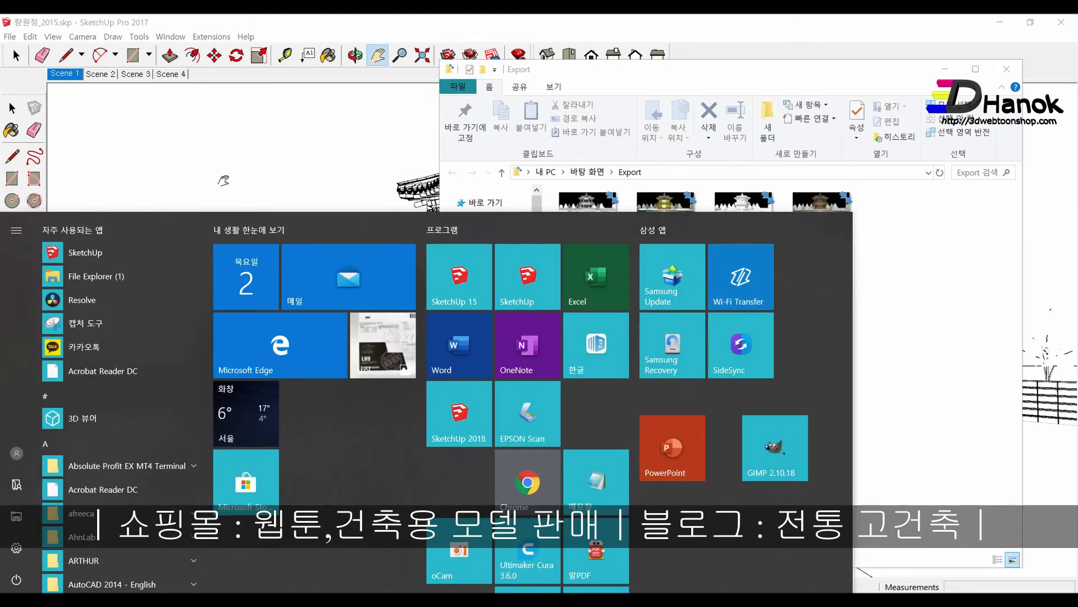
{"action": "key", "text": "Escape"}
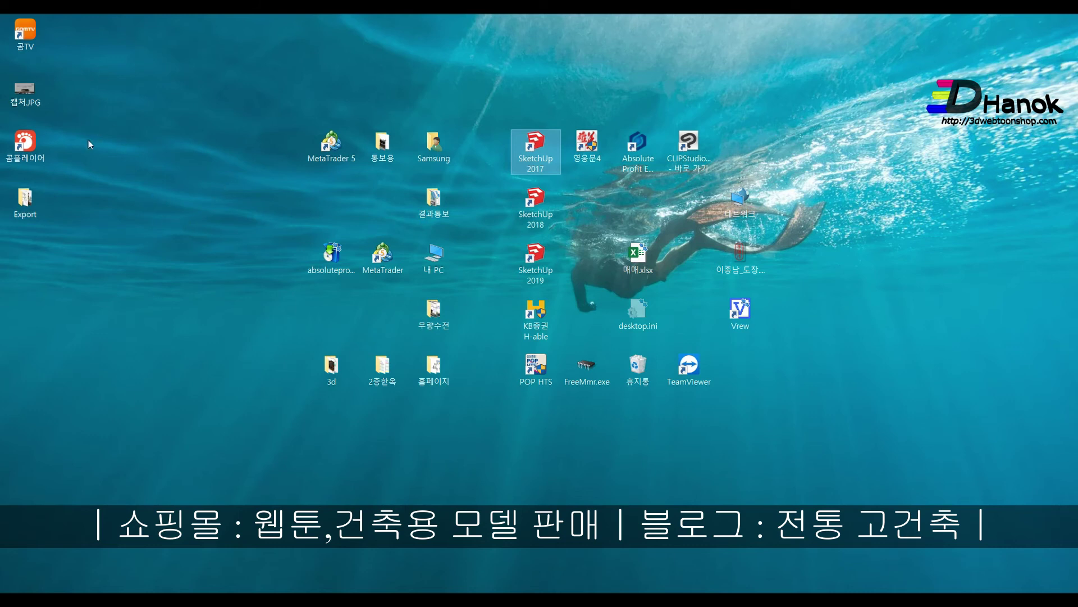
{"action": "left_click_drag", "start_coordinate": [66, 161], "coordinate": [8, 22]}
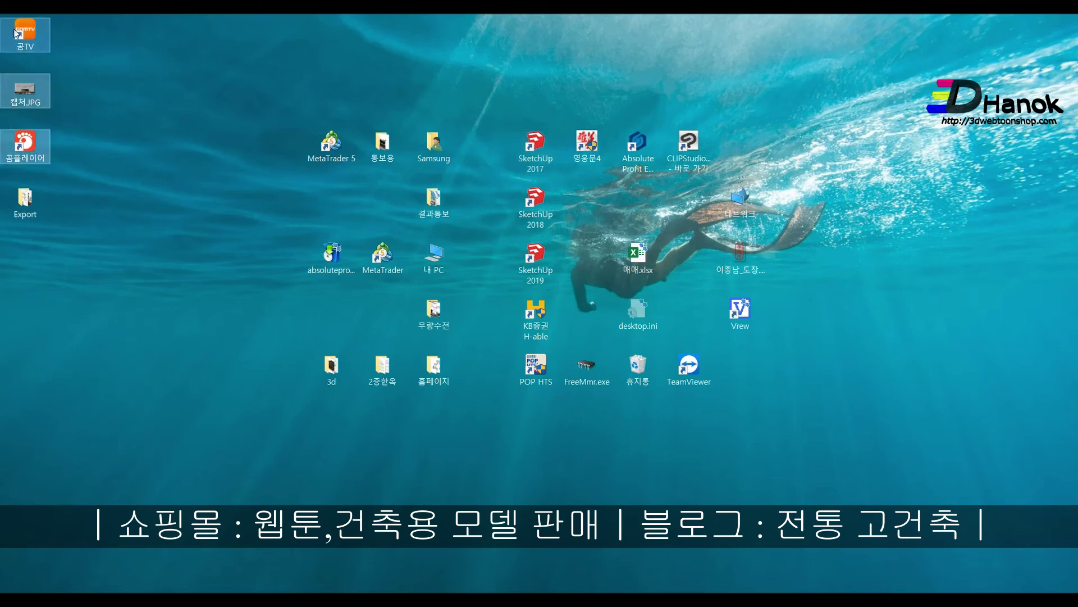
{"action": "key", "text": "Delete"}
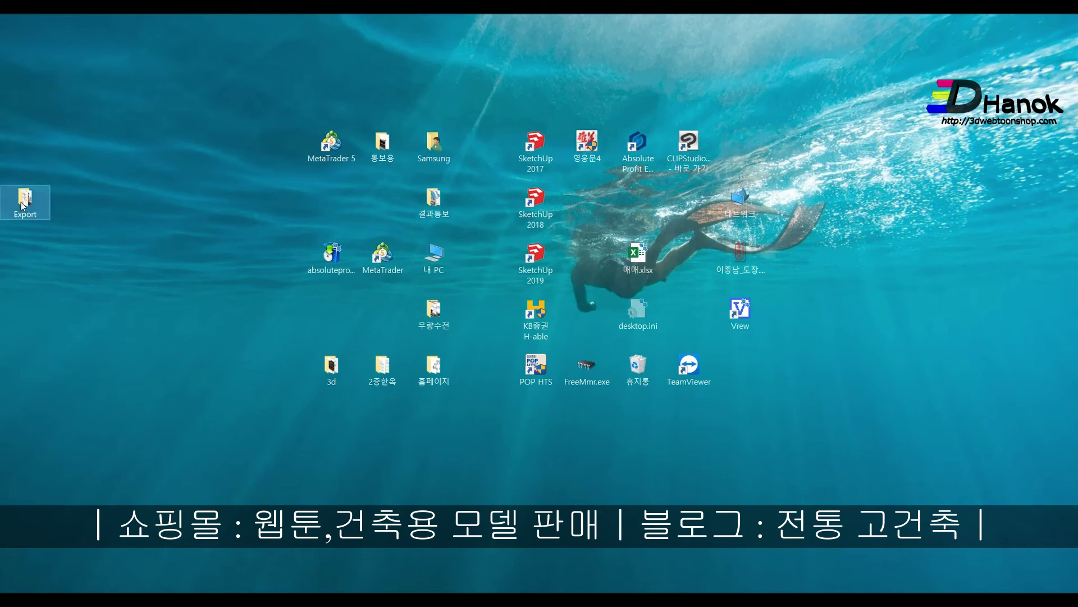
- Move the Export folder beside the other desktop icons and open it
{"action": "left_click_drag", "start_coordinate": [24, 200], "coordinate": [128, 358]}
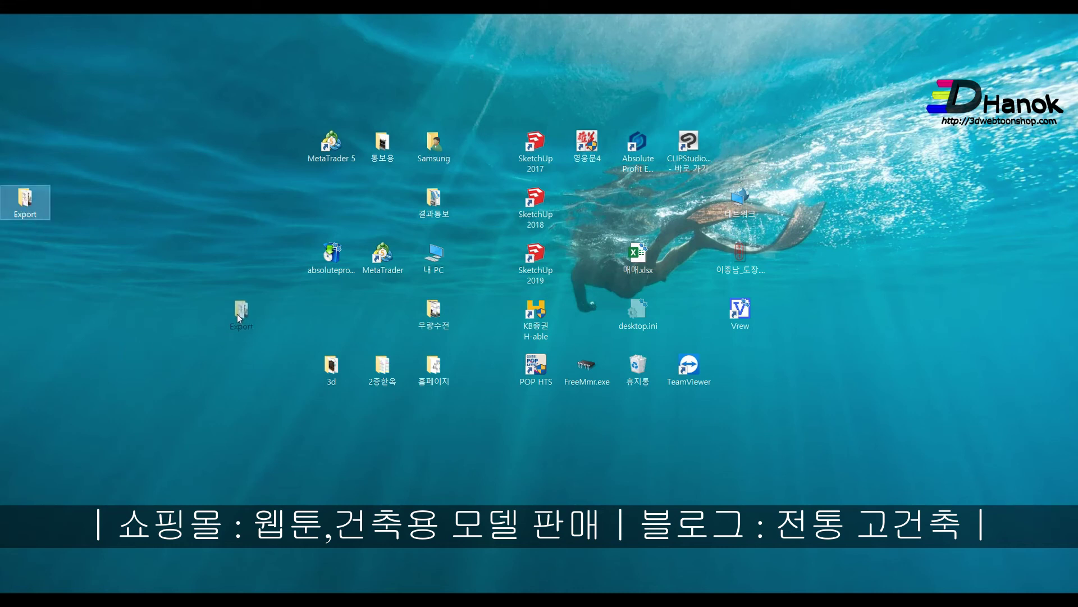
{"action": "left_click_drag", "start_coordinate": [238, 311], "coordinate": [449, 425]}
{"action": "left_click_drag", "start_coordinate": [481, 274], "coordinate": [483, 272]}
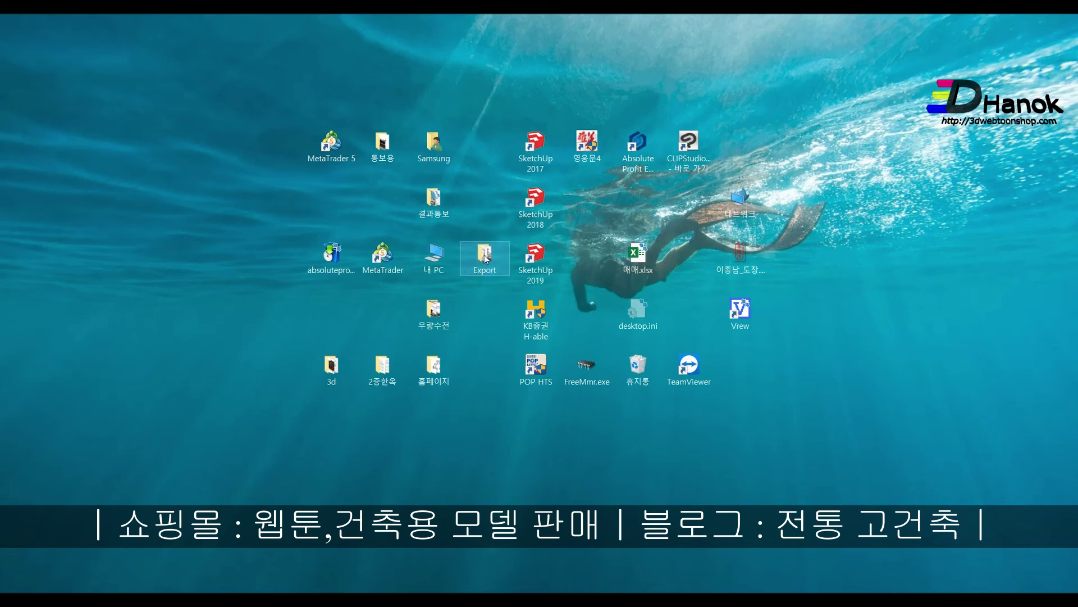
{"action": "double_click", "coordinate": [484, 258]}
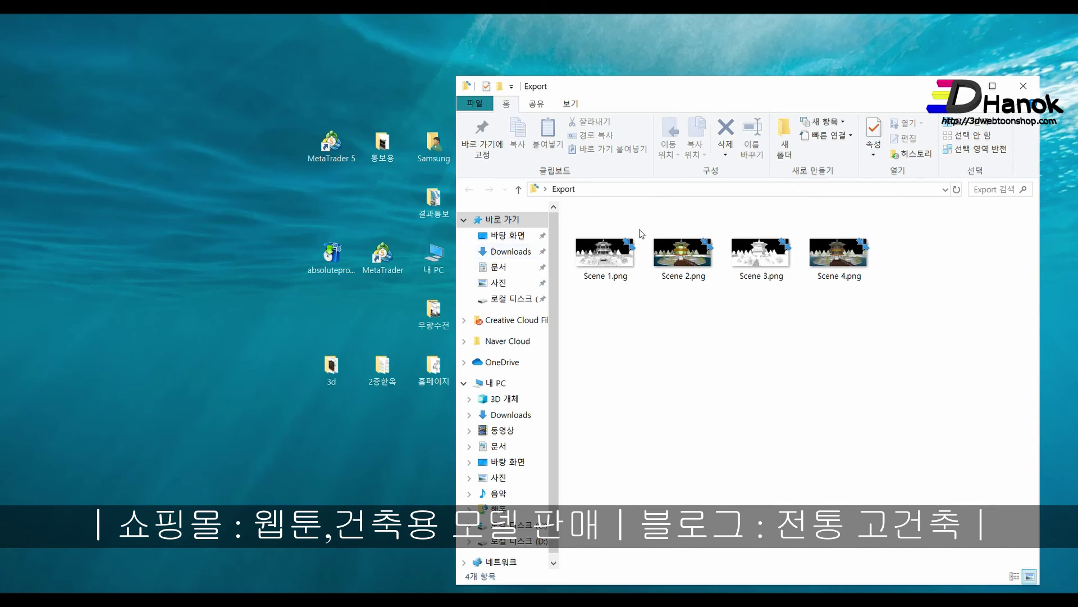
- Open Scene 1.png with ALSee, set as the default app for .png files
{"action": "left_click", "coordinate": [609, 258]}
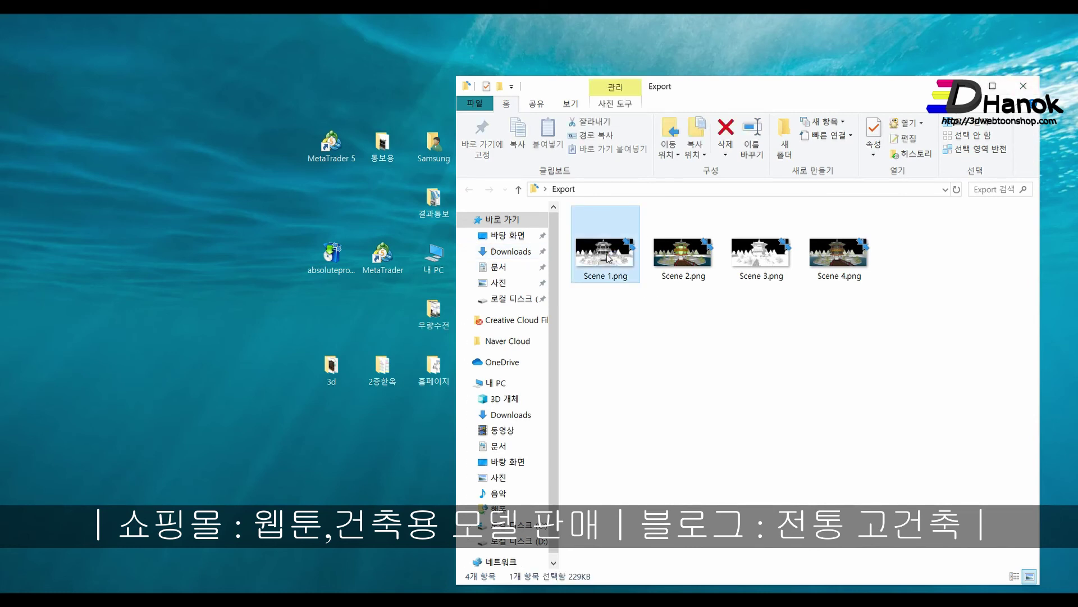
{"action": "double_click", "coordinate": [607, 257]}
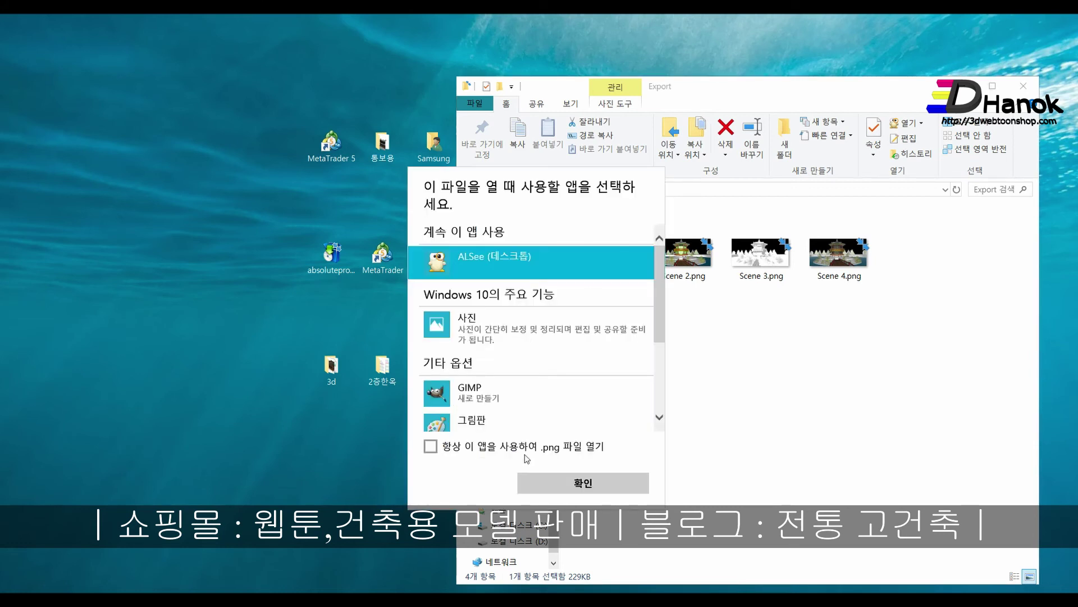
{"action": "left_click", "coordinate": [430, 446]}
{"action": "left_click", "coordinate": [568, 488]}
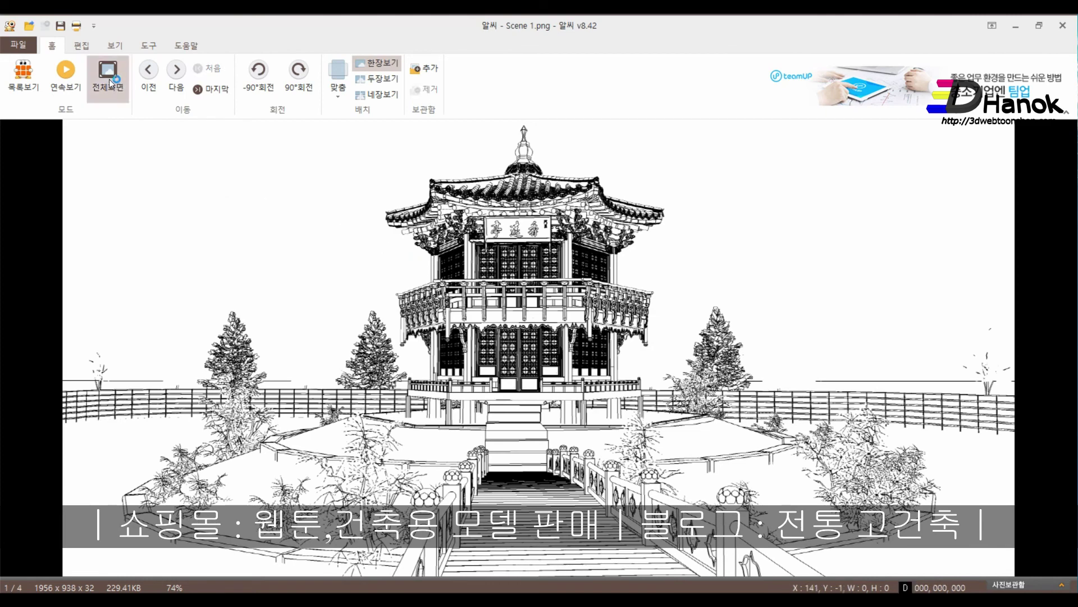
- Page through the Scene 1–4 images full screen in ALSee, then exit and close ALSee
{"action": "left_click", "coordinate": [109, 80]}
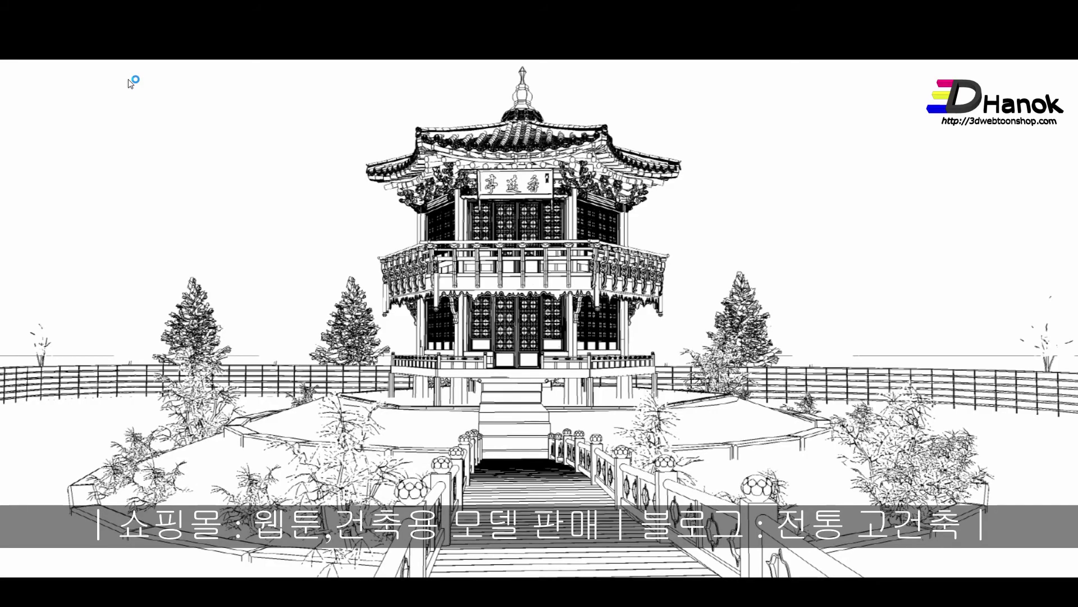
{"action": "key", "text": "Right"}
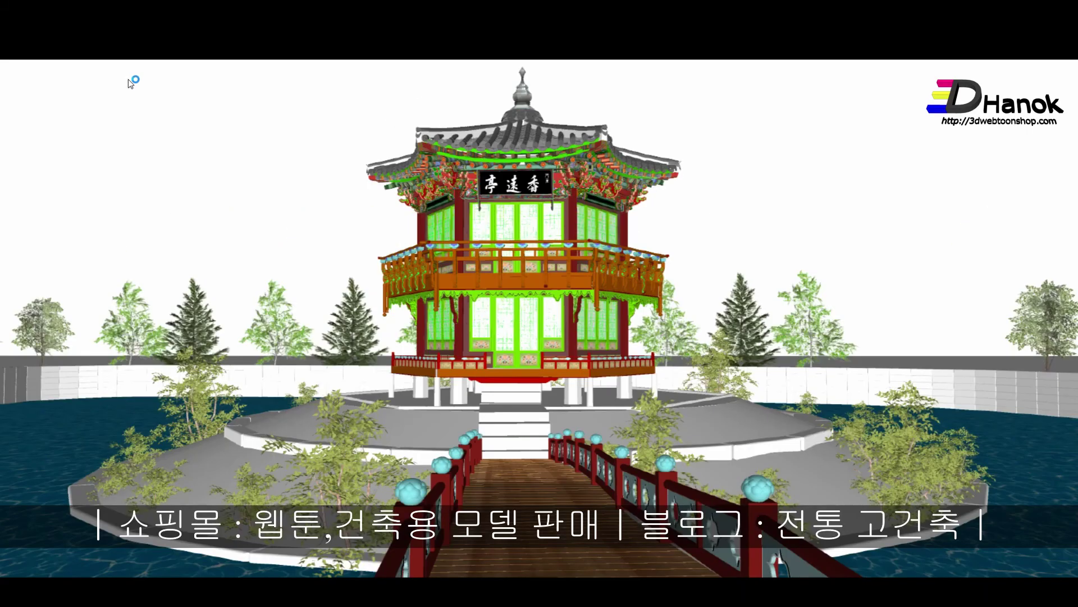
{"action": "key", "text": "Right"}
{"action": "key", "text": "Right"}
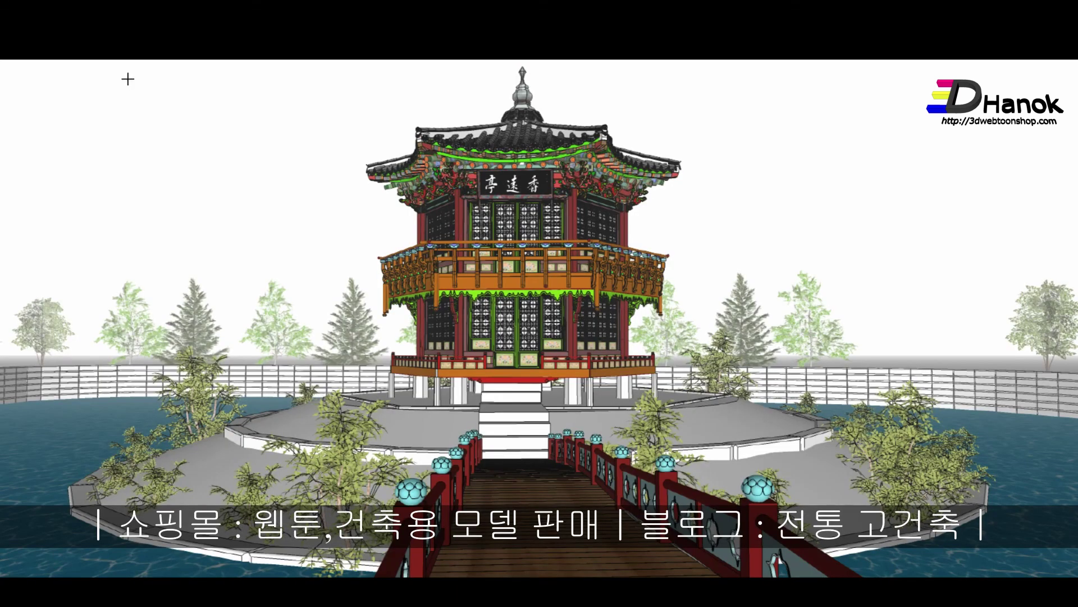
{"action": "key", "text": "Right"}
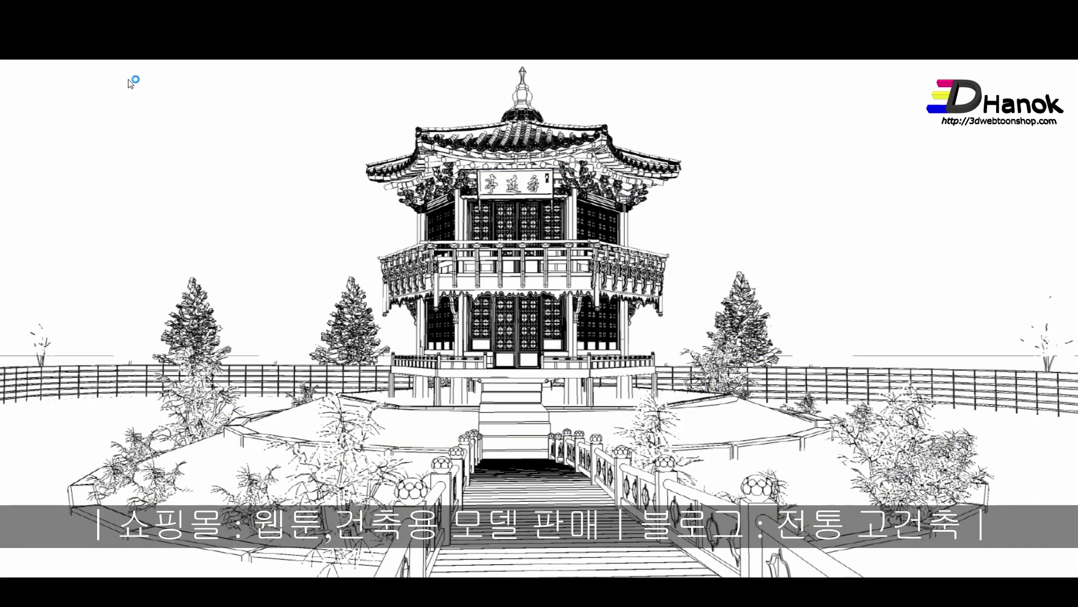
{"action": "key", "text": "Right"}
{"action": "key", "text": "Right"}
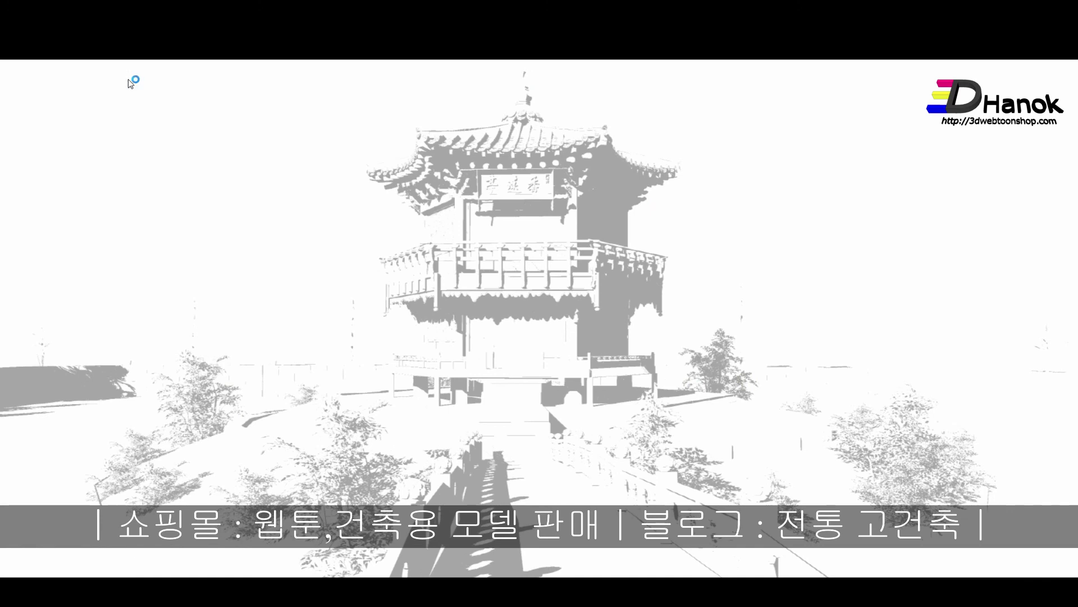
{"action": "key", "text": "Right"}
{"action": "key", "text": "Right"}
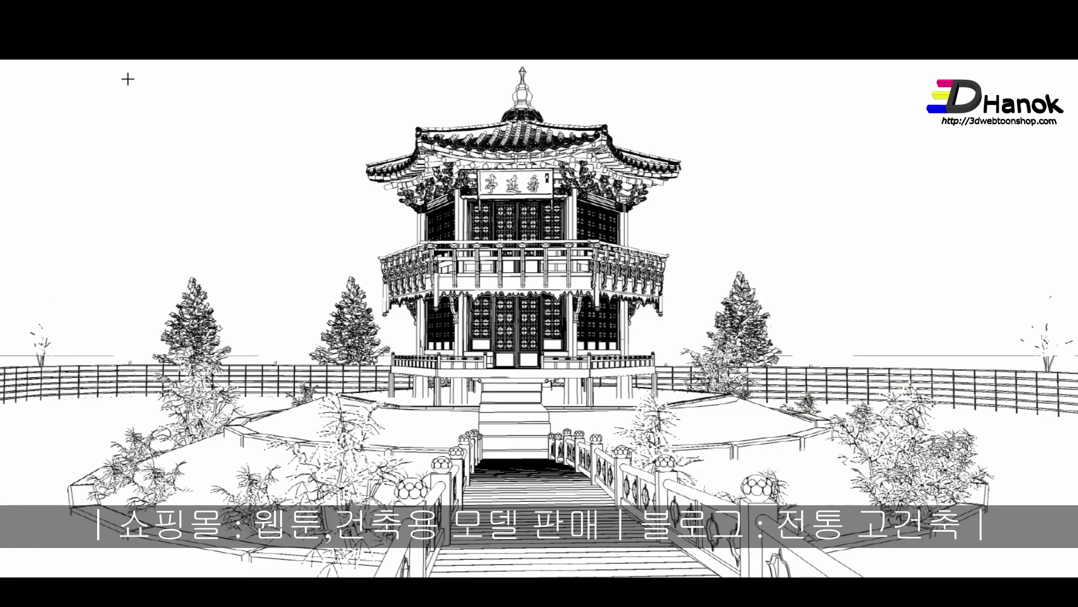
{"action": "key", "text": "Right"}
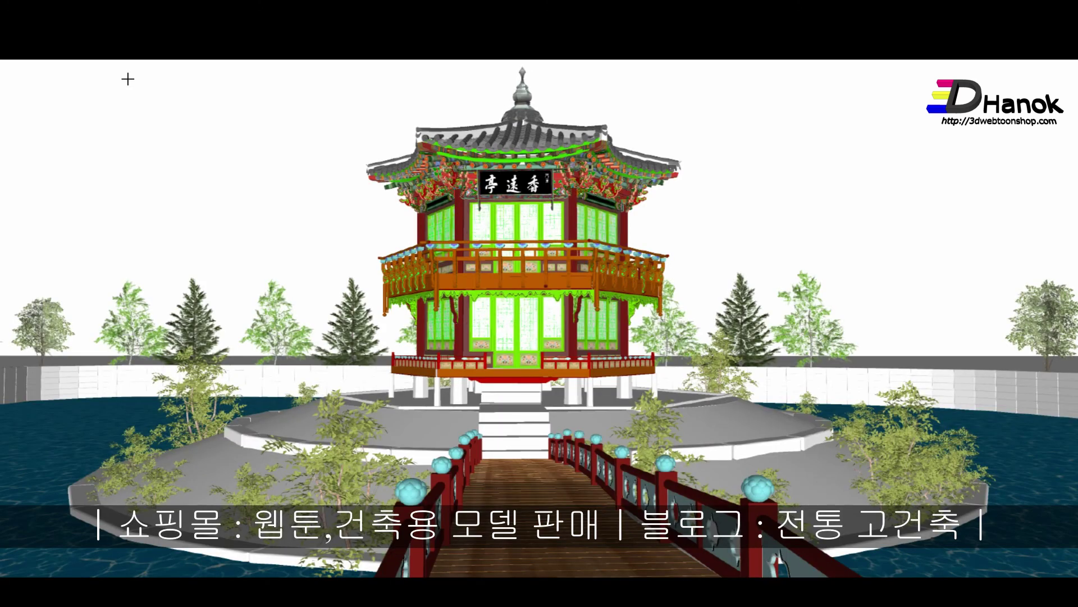
{"action": "key", "text": "Escape"}
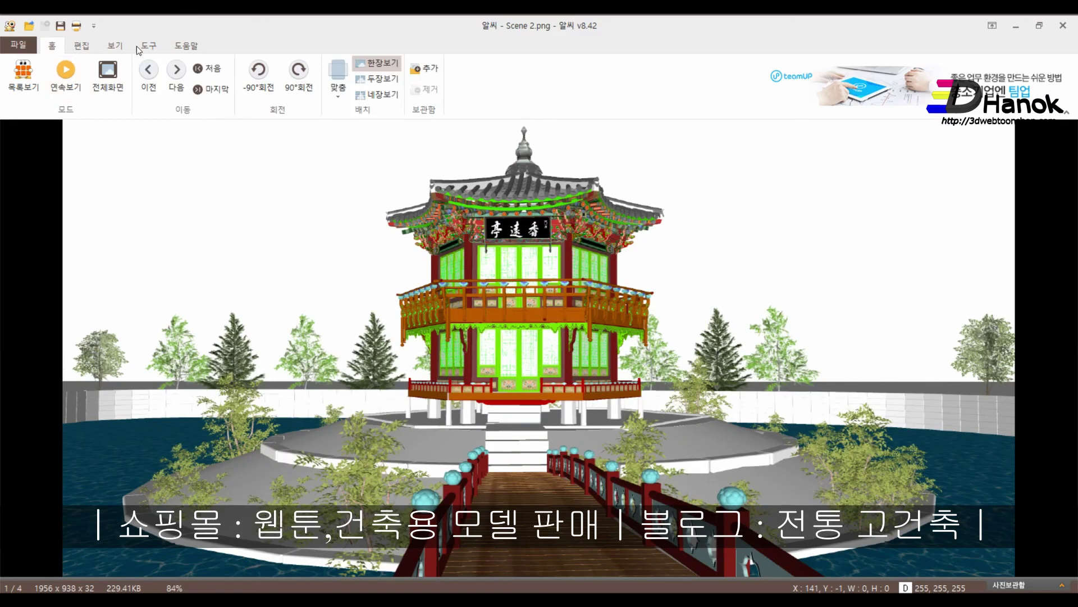
{"action": "left_click", "coordinate": [1065, 31]}
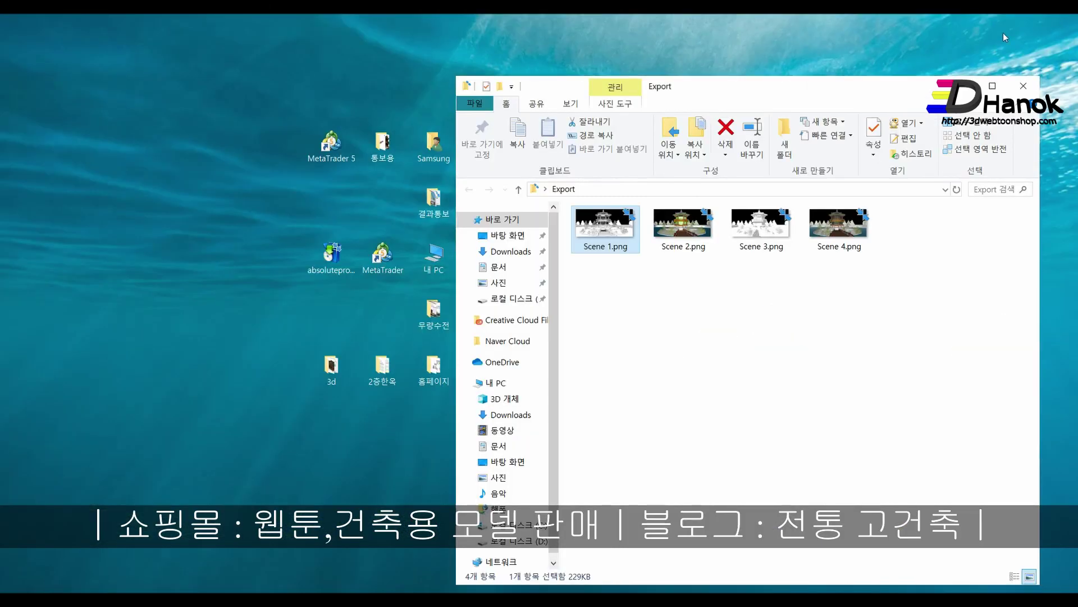
- Close the Export folder's File Explorer window
{"action": "left_click", "coordinate": [1029, 85]}
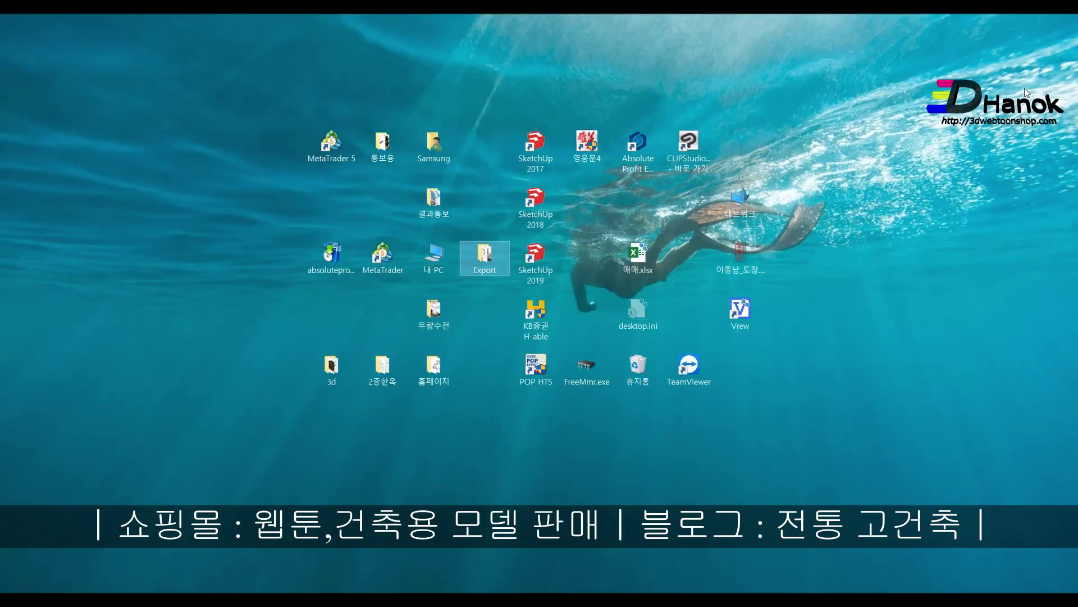